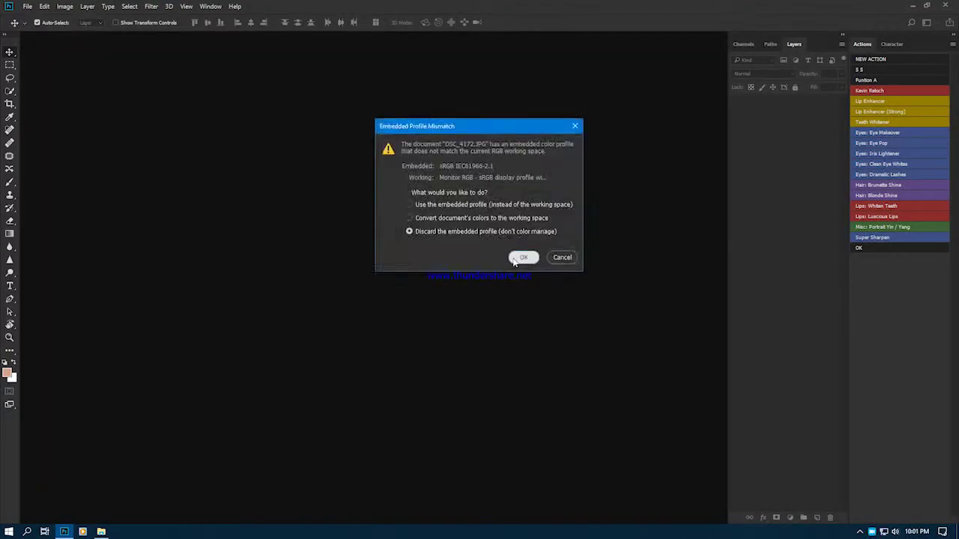
# - Discard the embedded profile and unlock the background as Layer 0
pyautogui.click(515, 258)
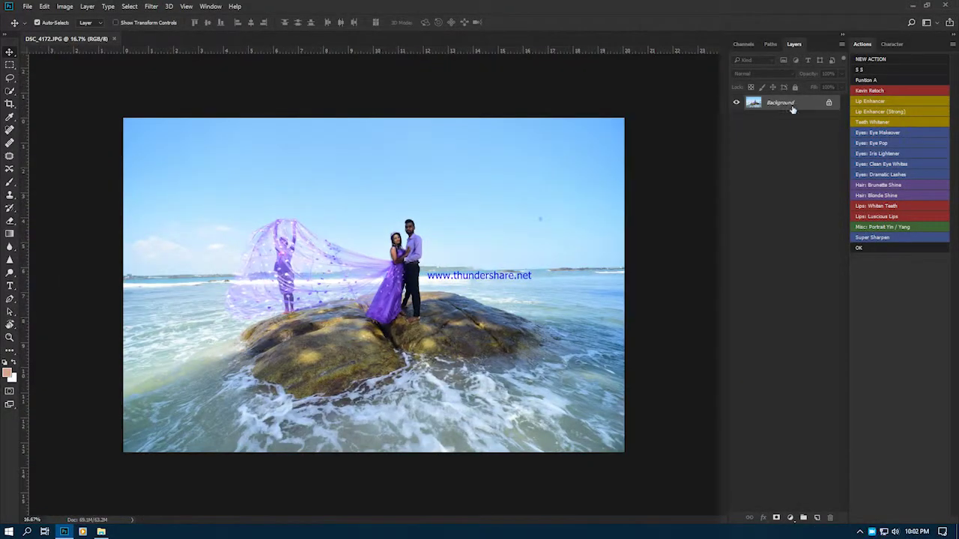
pyautogui.doubleClick(793, 109)
pyautogui.press('Return')
# - Duplicate Layer 0 to prepare for sharpening
pyautogui.click(65, 6)
pyautogui.click(186, 73)
pyautogui.click(65, 7)
pyautogui.press('Escape')
pyautogui.scroll(1, 405, 240)
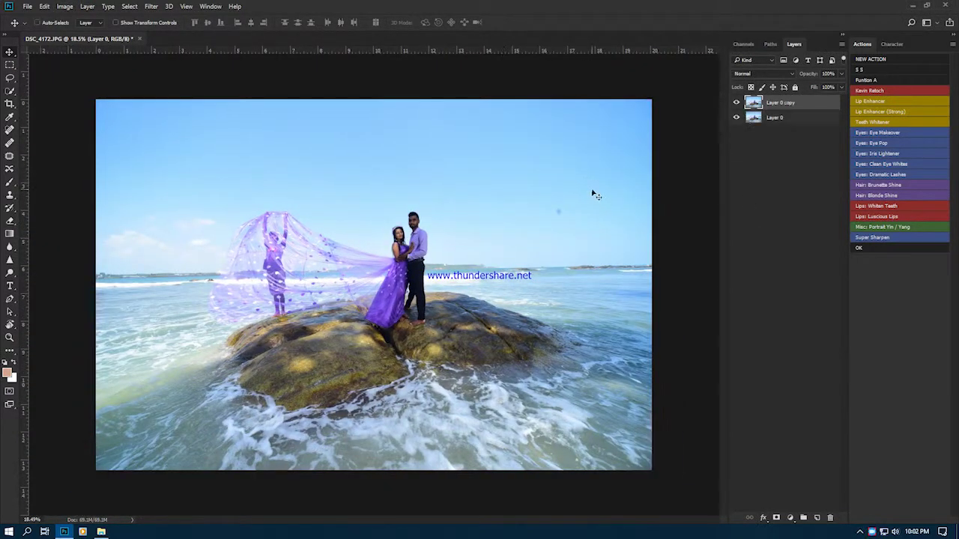
# - Run Super Sharpen, then set Camera Raw Exposure -0.05, Highlights -74, Shadows +50
pyautogui.click(891, 237)
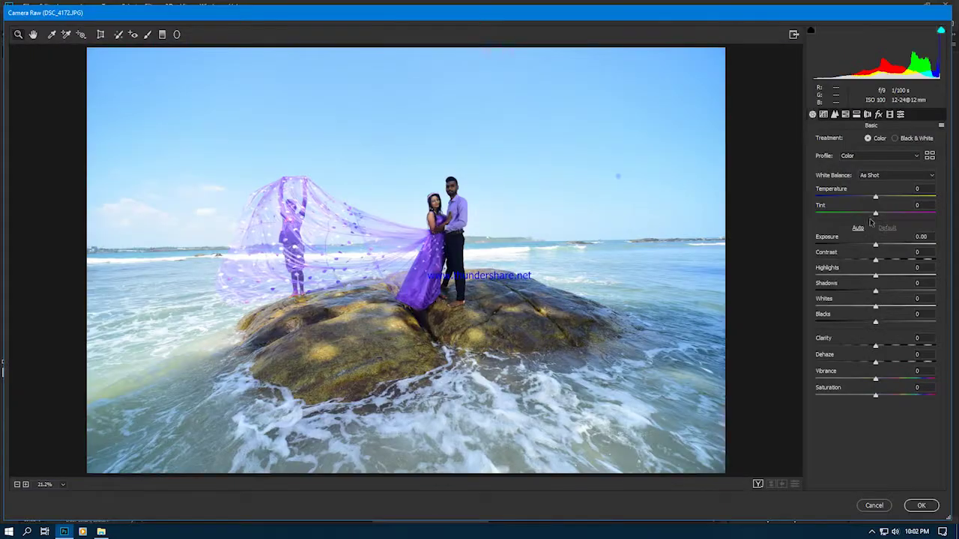
pyautogui.moveTo(875, 245)
pyautogui.mouseDown()
pyautogui.moveTo(821, 277)
pyautogui.moveTo(830, 276)
pyautogui.mouseUp()
pyautogui.moveTo(901, 291)
pyautogui.mouseDown()
pyautogui.moveTo(874, 306)
pyautogui.moveTo(893, 322)
pyautogui.moveTo(879, 346)
pyautogui.moveTo(885, 379)
pyautogui.mouseUp()
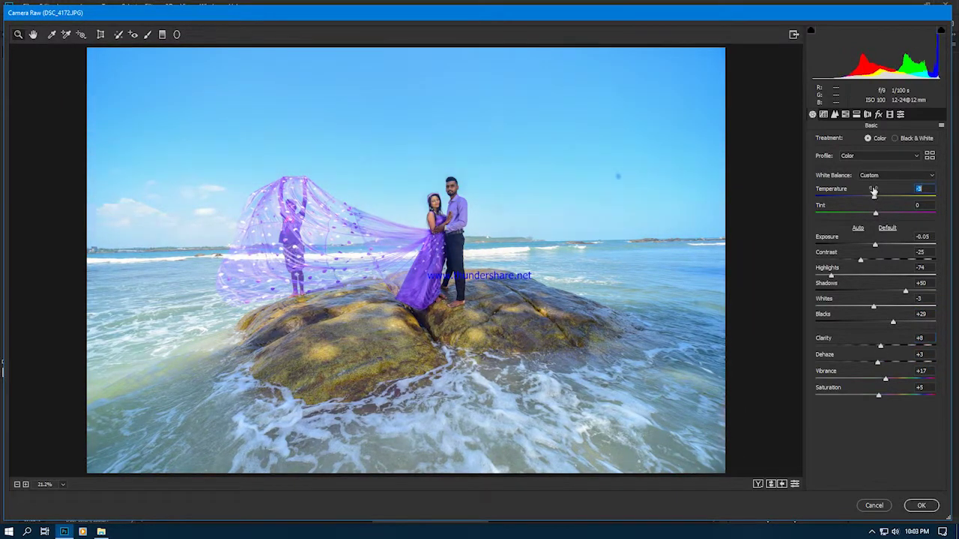
# - Lower the highlights and lights in the parametric Tone Curve
pyautogui.click(823, 114)
pyautogui.click(826, 140)
pyautogui.moveTo(875, 301)
pyautogui.mouseDown()
pyautogui.moveTo(866, 302)
pyautogui.moveTo(897, 318)
pyautogui.moveTo(871, 318)
pyautogui.moveTo(880, 333)
pyautogui.mouseUp()
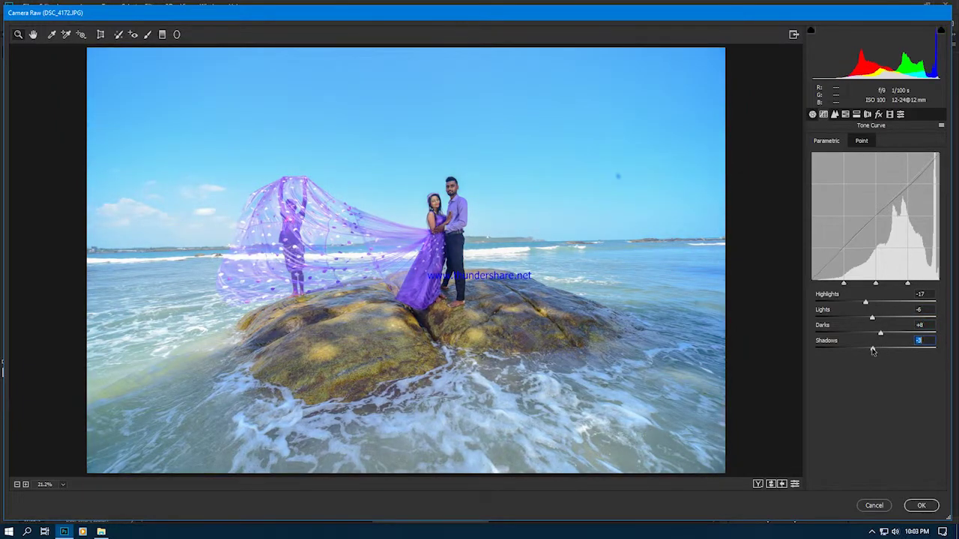
# - In HSL, raise Reds saturation slightly and drop Blues saturation to -22
pyautogui.click(834, 114)
pyautogui.click(845, 114)
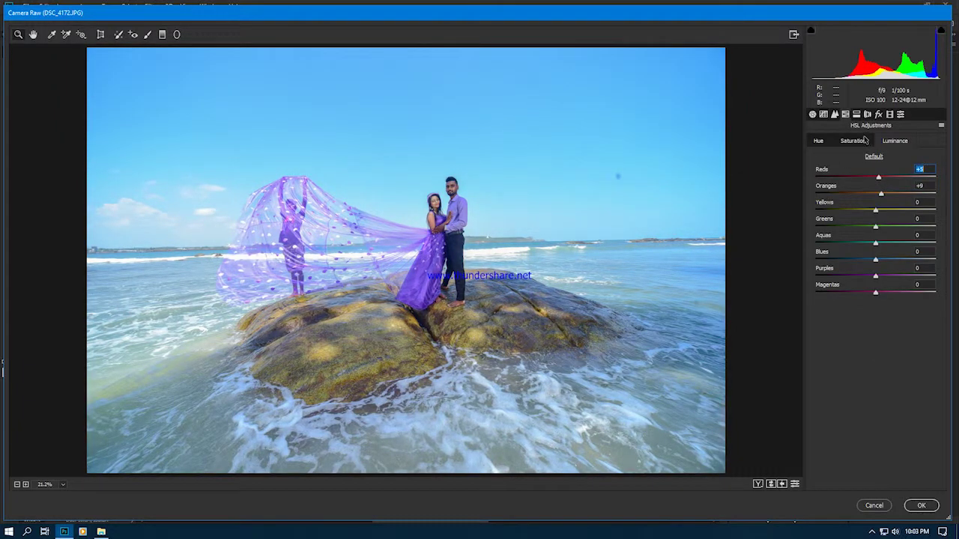
pyautogui.click(865, 140)
pyautogui.moveTo(875, 210); pyautogui.dragTo(872, 212)
pyautogui.click(894, 140)
pyautogui.moveTo(875, 177); pyautogui.dragTo(881, 193)
pyautogui.moveTo(875, 259); pyautogui.dragTo(863, 261)
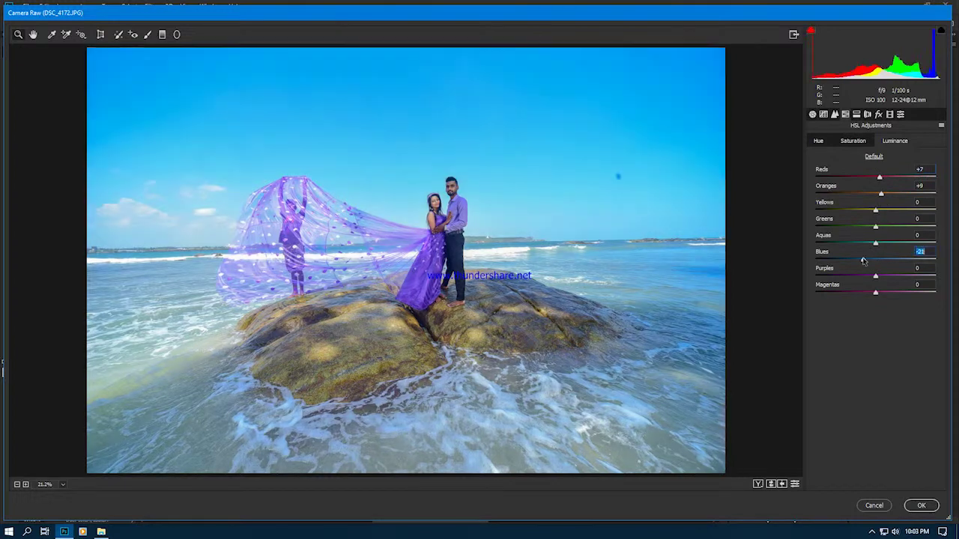
pyautogui.press('Down')
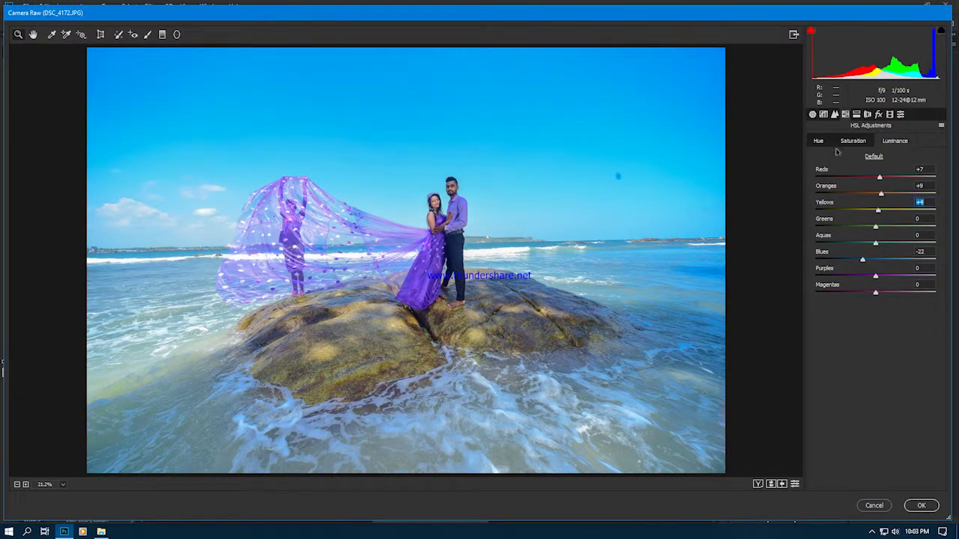
pyautogui.click(818, 140)
pyautogui.click(878, 114)
pyautogui.click(889, 114)
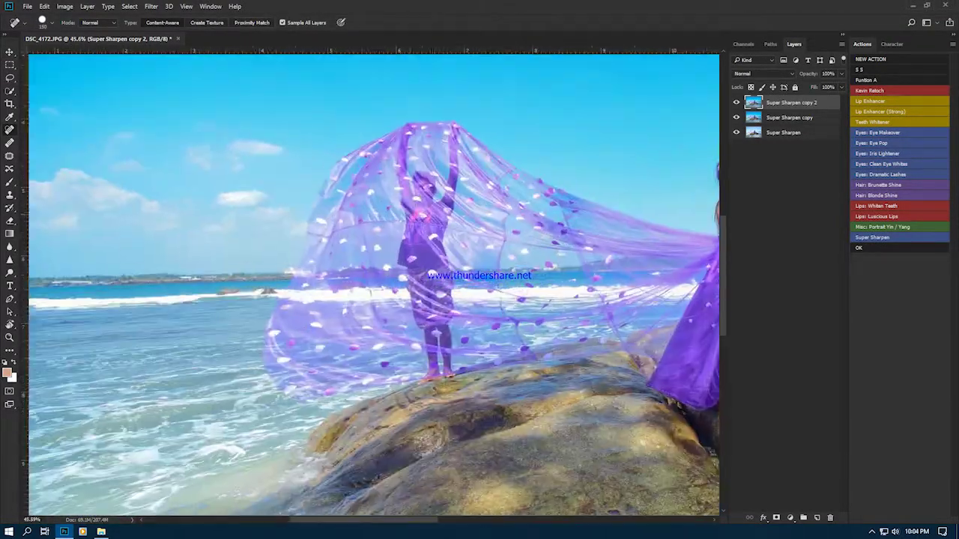
# - Lasso the person holding the veil, remove them with Content-Aware Fill, and deselect
pyautogui.press('l')
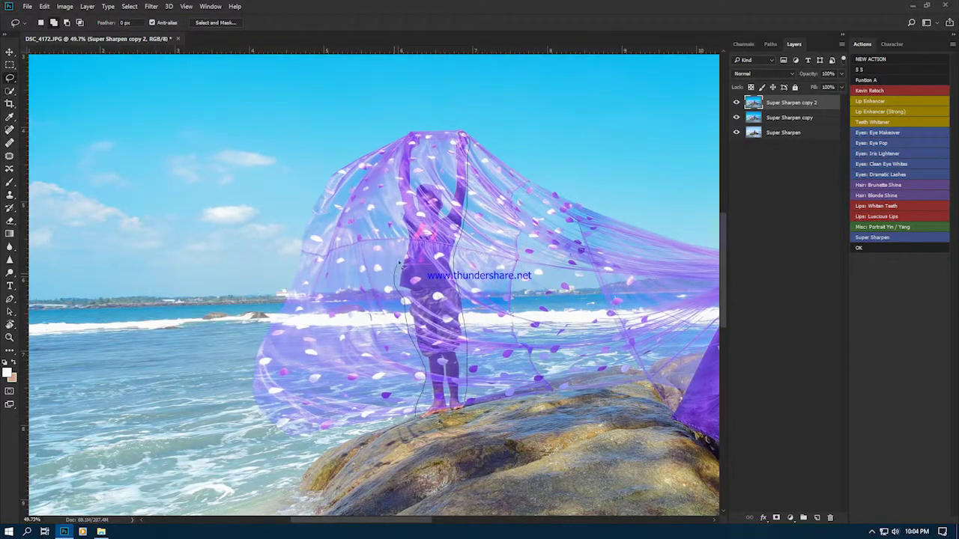
pyautogui.moveTo(411, 139); pyautogui.dragTo(412, 137)
pyautogui.hotkey('shift', 'BackSpace')
pyautogui.press('Return')
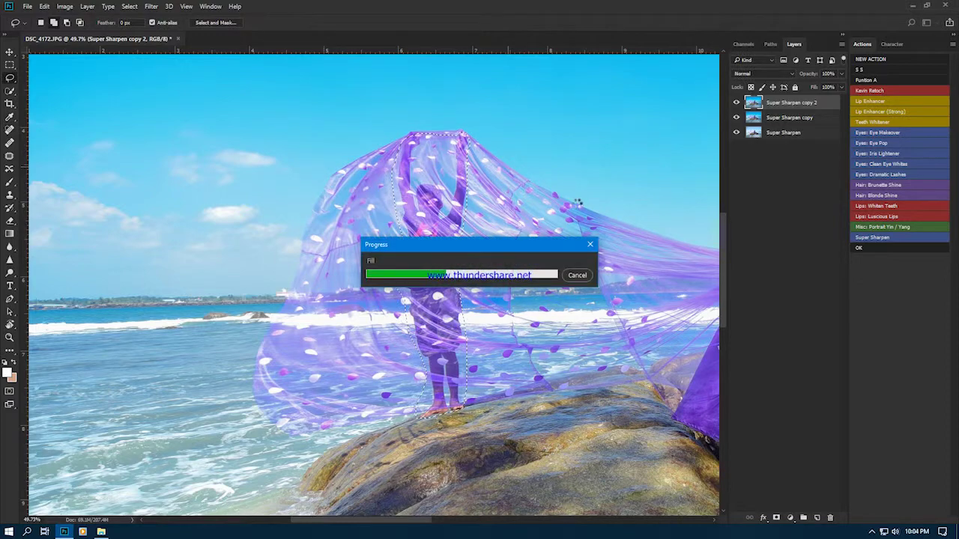
pyautogui.hotkey('shift', 'BackSpace')
pyautogui.press('Return')
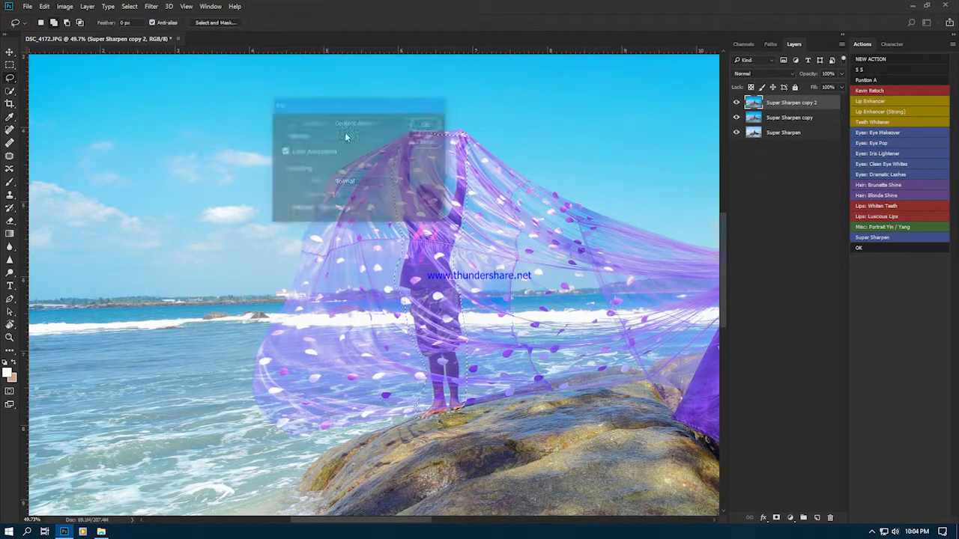
pyautogui.hotkey('ctrl', 'd')
# - Fit the photo on screen, pick the Clone Stamp and check the filled area
pyautogui.hotkey('ctrl', '0')
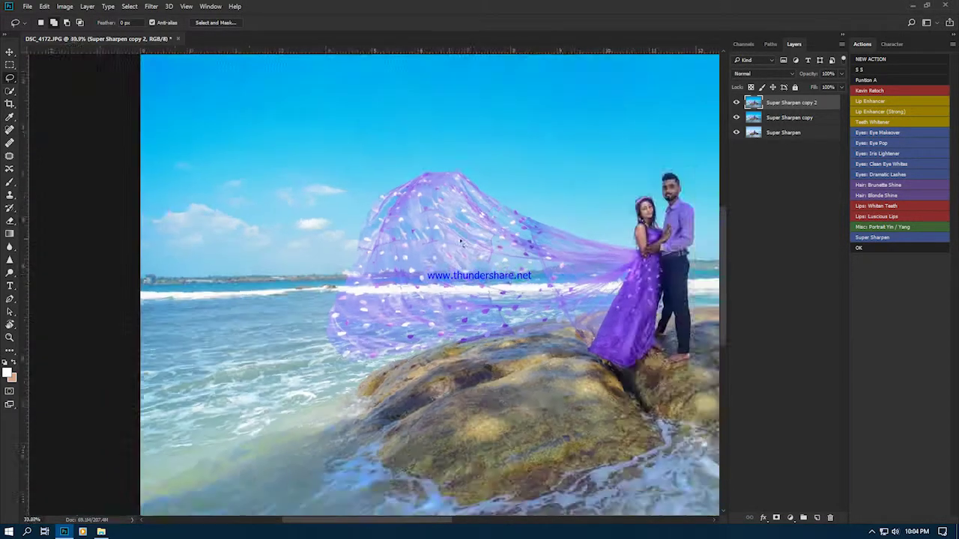
pyautogui.scroll(3, 514, 318)
pyautogui.press('s')
pyautogui.scroll(-3, 514, 318)
pyautogui.scroll(3, 529, 265)
pyautogui.scroll(-3, 525, 208)
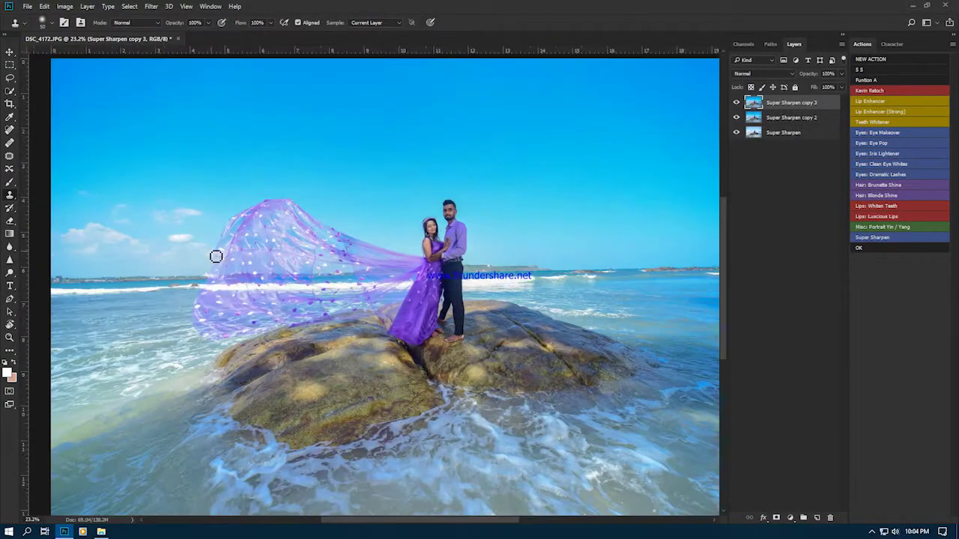
pyautogui.hotkey('ctrl', 'shift', 'x')
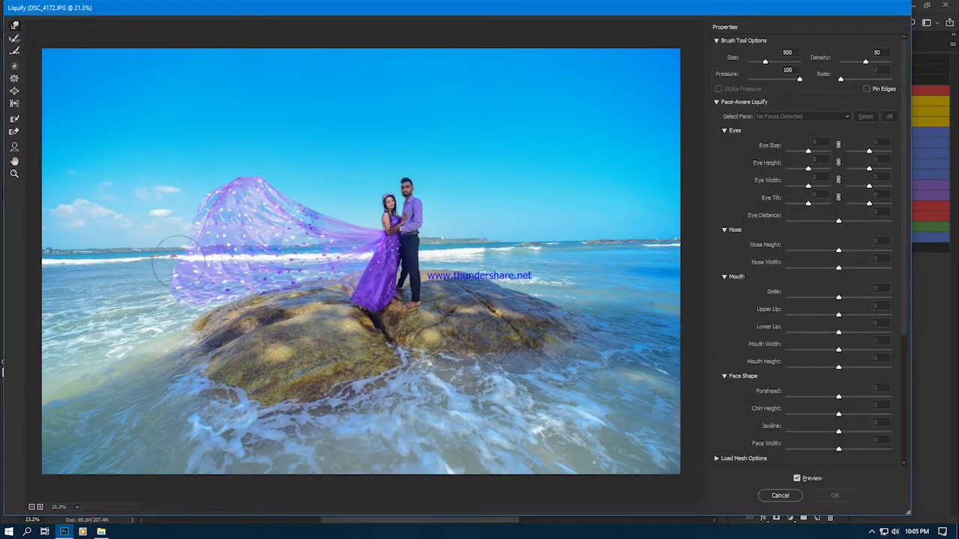
# - Push the veil's top-left edge up and outward with Forward Warp, then apply Liquify
pyautogui.moveTo(187, 212)
pyautogui.mouseDown()
pyautogui.moveTo(266, 171)
pyautogui.moveTo(214, 150)
pyautogui.moveTo(203, 203)
pyautogui.moveTo(252, 160)
pyautogui.moveTo(173, 249)
pyautogui.moveTo(298, 277)
pyautogui.mouseUp()
pyautogui.moveTo(349, 229)
pyautogui.mouseDown()
pyautogui.moveTo(321, 188)
pyautogui.moveTo(283, 171)
pyautogui.moveTo(354, 208)
pyautogui.mouseUp()
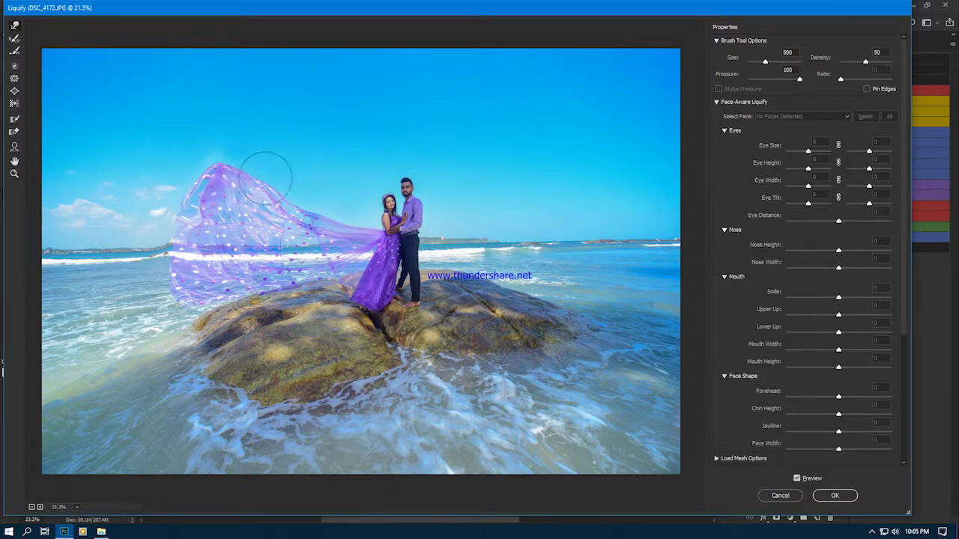
pyautogui.hotkey('ctrl', '-')
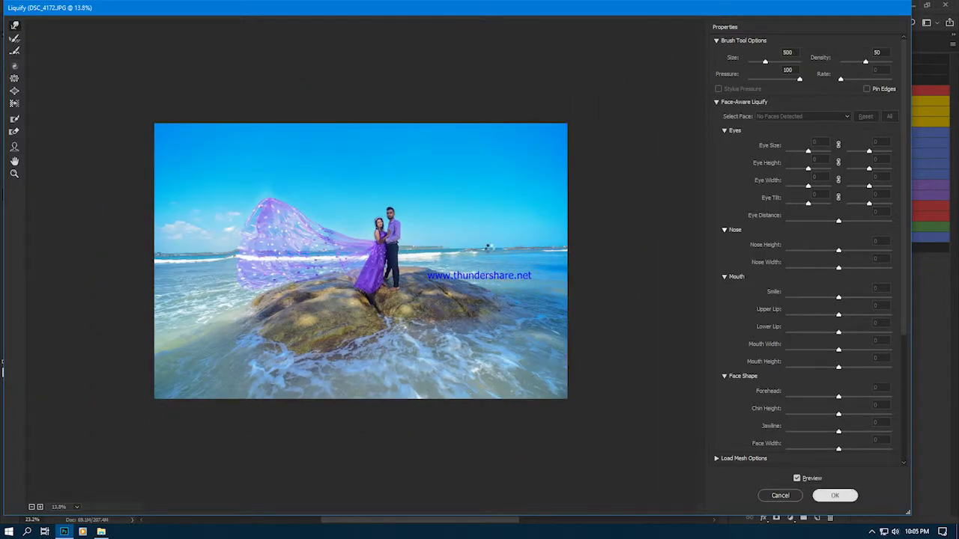
pyautogui.press('Return')
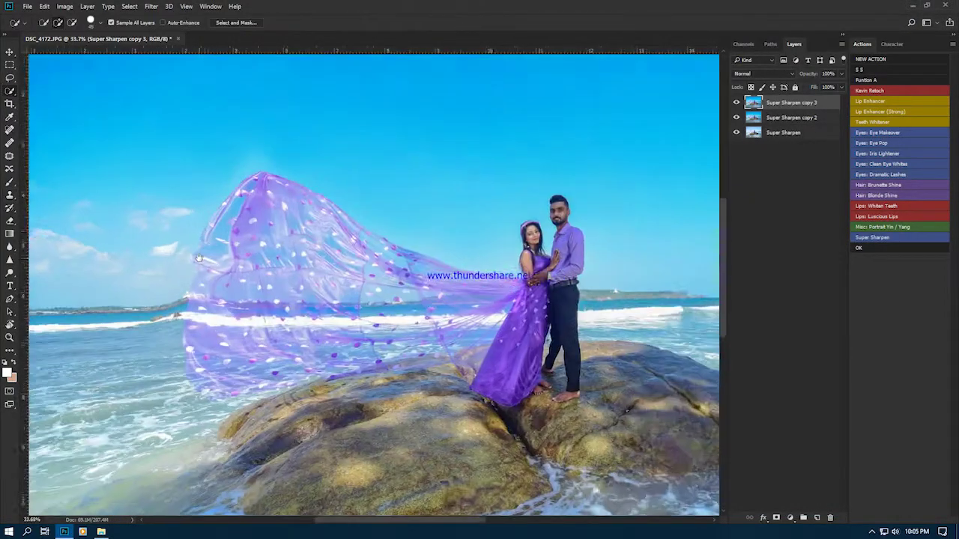
# - Quick-select along the veil's top edge, then deselect
pyautogui.press('w')
pyautogui.scroll(3, 203, 253)
pyautogui.moveTo(403, 194); pyautogui.dragTo(460, 250)
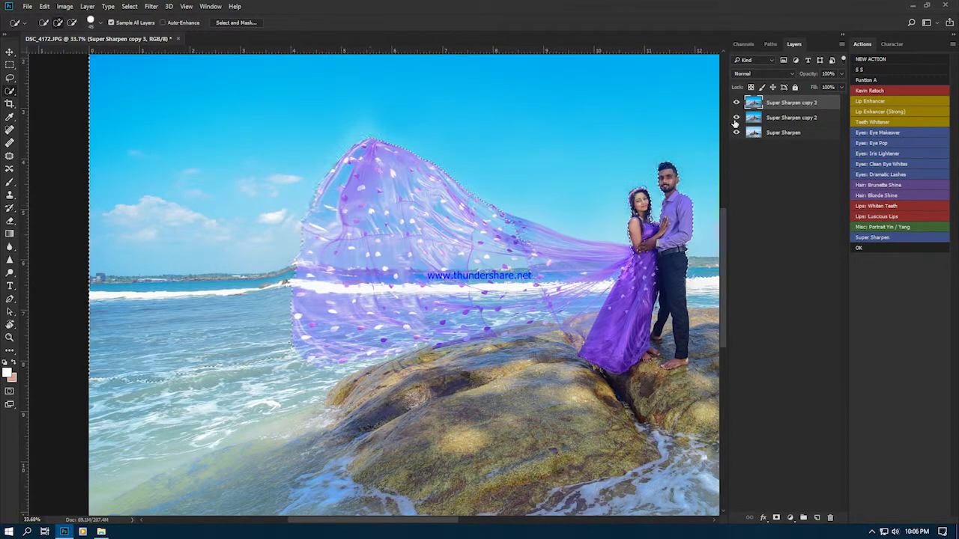
pyautogui.hotkey('ctrl', 'd')
# - Erase stray areas with the Eraser at 100% opacity
pyautogui.press('e')
pyautogui.scroll(-3, 402, 298)
pyautogui.scroll(3, 229, 300)
pyautogui.scroll(2, 230, 318)
pyautogui.press('0')
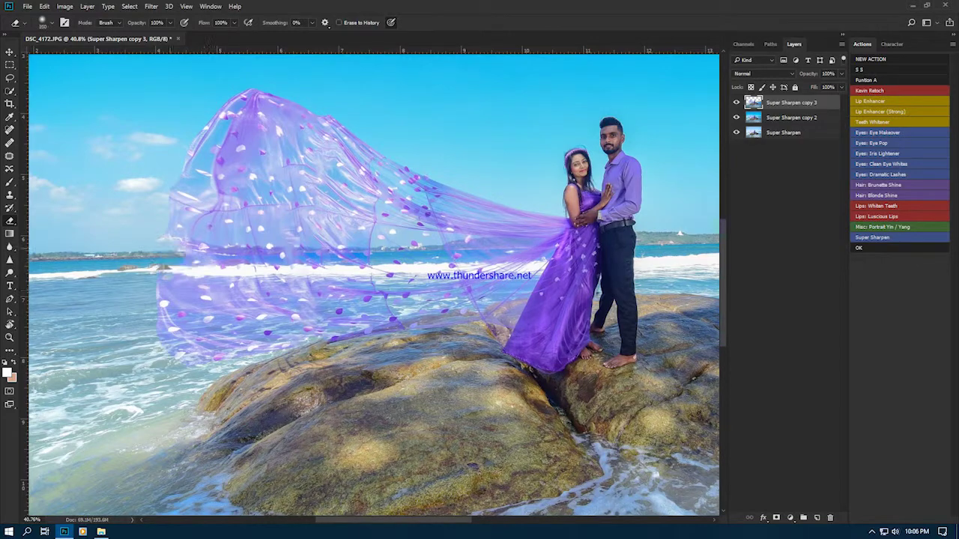
pyautogui.scroll(-2, 357, 241)
# - Clone-stamp the sky and merge the layer down, removing Super Sharpen copy 2
pyautogui.press('s')
pyautogui.scroll(2, 358, 242)
pyautogui.scroll(3, 357, 241)
pyautogui.hotkey('ctrl', 'e')
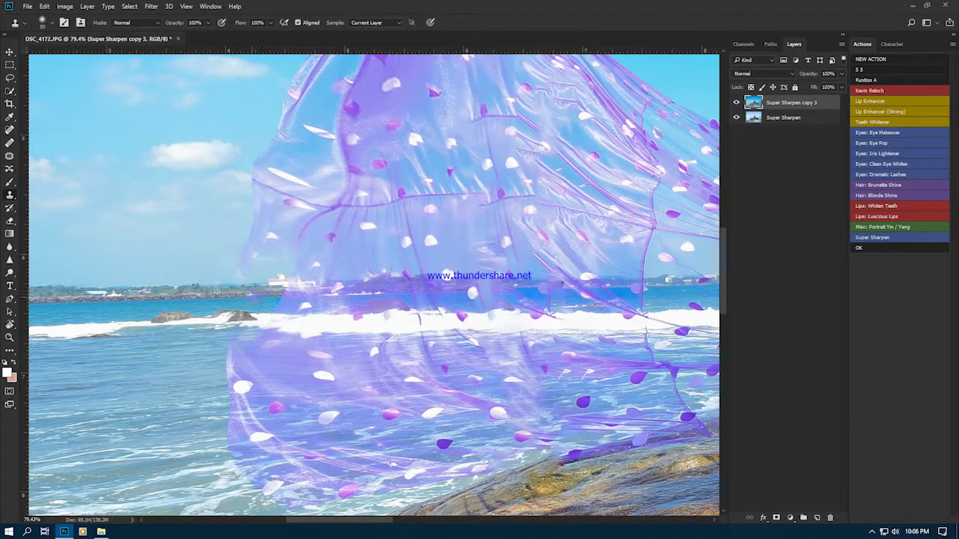
# - Fit the photo on screen and duplicate the top layer as Super Sharpen copy 4
pyautogui.hotkey('ctrl', '0')
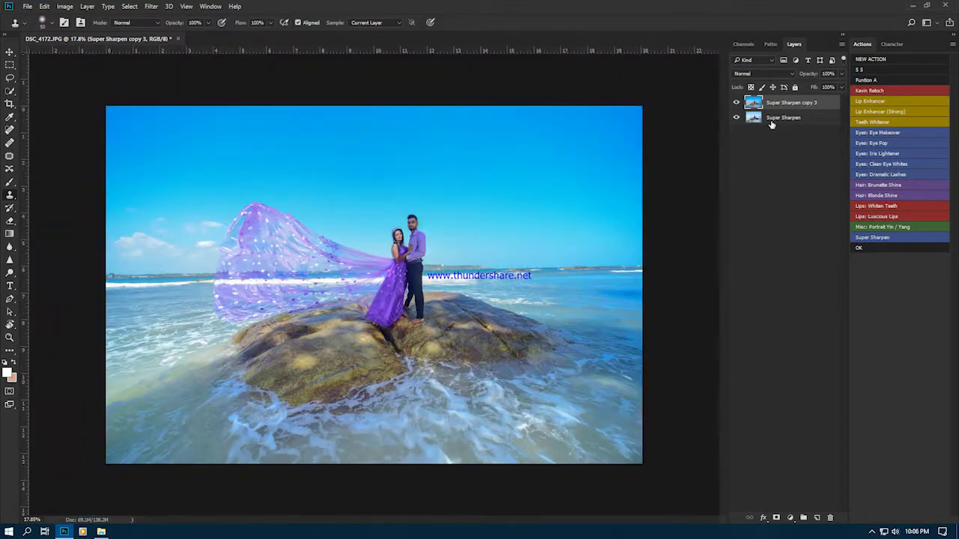
pyautogui.hotkey('ctrl', 'j')
pyautogui.press('v')
pyautogui.keyDown('alt'); pyautogui.scroll(3, 428, 200); pyautogui.keyUp('alt')
pyautogui.keyDown('alt'); pyautogui.scroll(3, 427, 199); pyautogui.keyUp('alt')
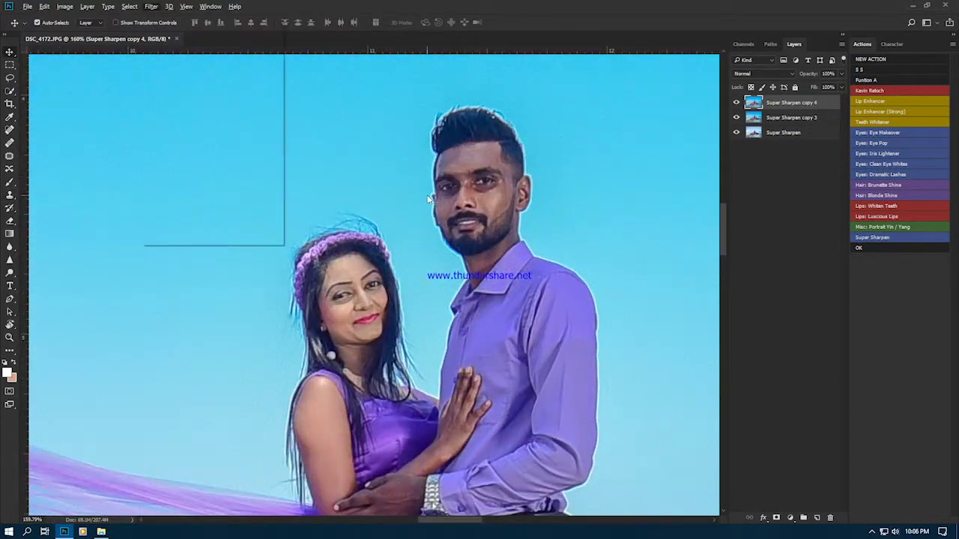
# - Apply Portraiture skin smoothing, then check the woman's eyes, lips, neck and shoulders
pyautogui.hotkey('ctrl', 'alt', 'f')
pyautogui.press('Return')
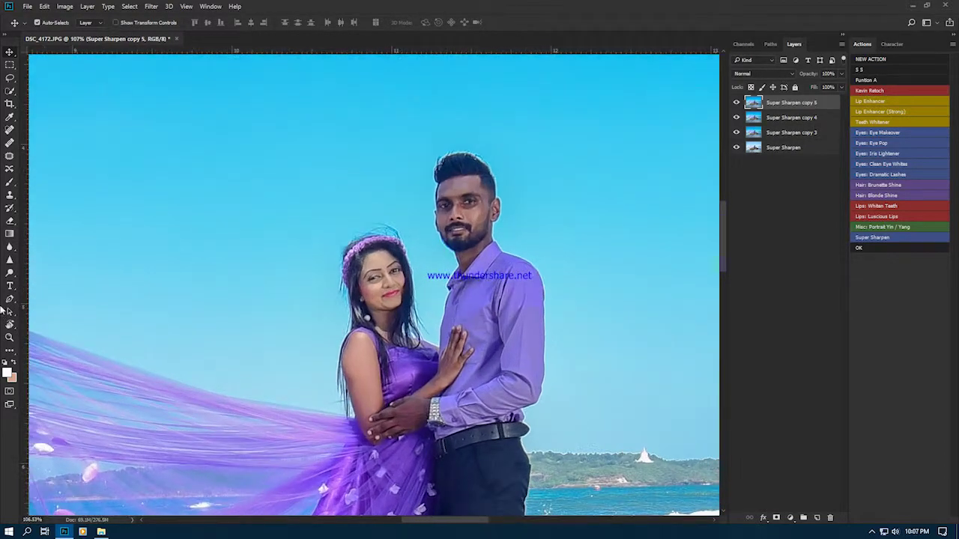
pyautogui.keyDown('alt'); pyautogui.scroll(5, 327, 351); pyautogui.keyUp('alt')
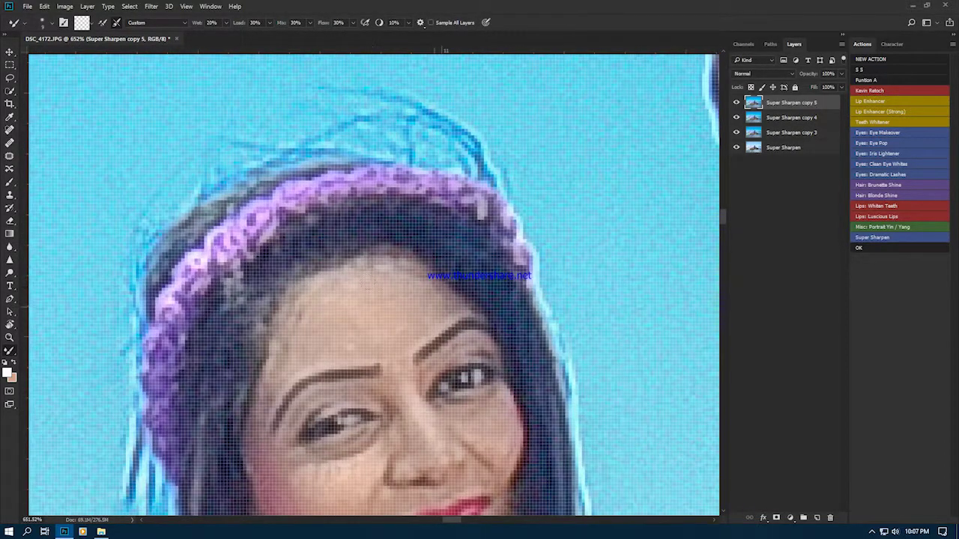
pyautogui.moveTo(372, 327); pyautogui.dragTo(352, 207)
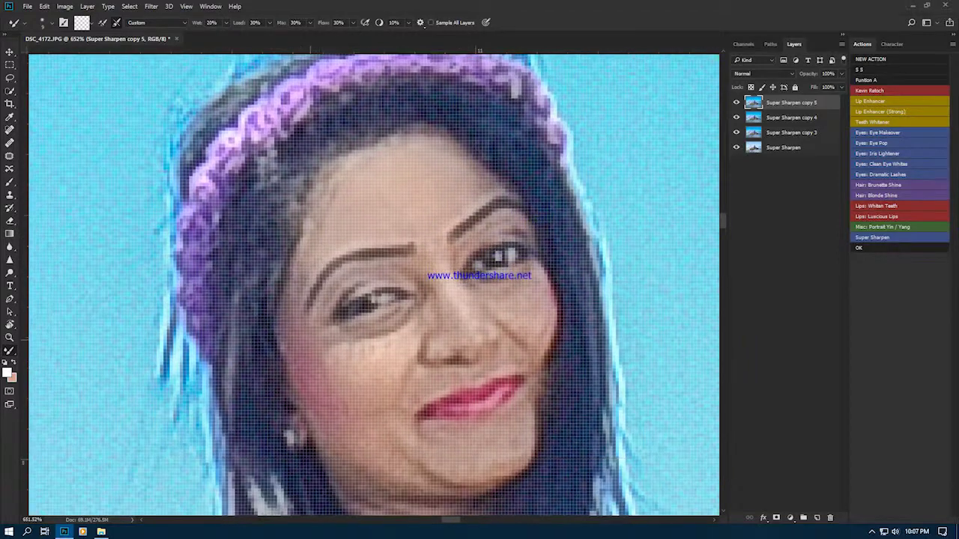
pyautogui.keyDown('alt'); pyautogui.scroll(-2, 357, 352); pyautogui.keyUp('alt')
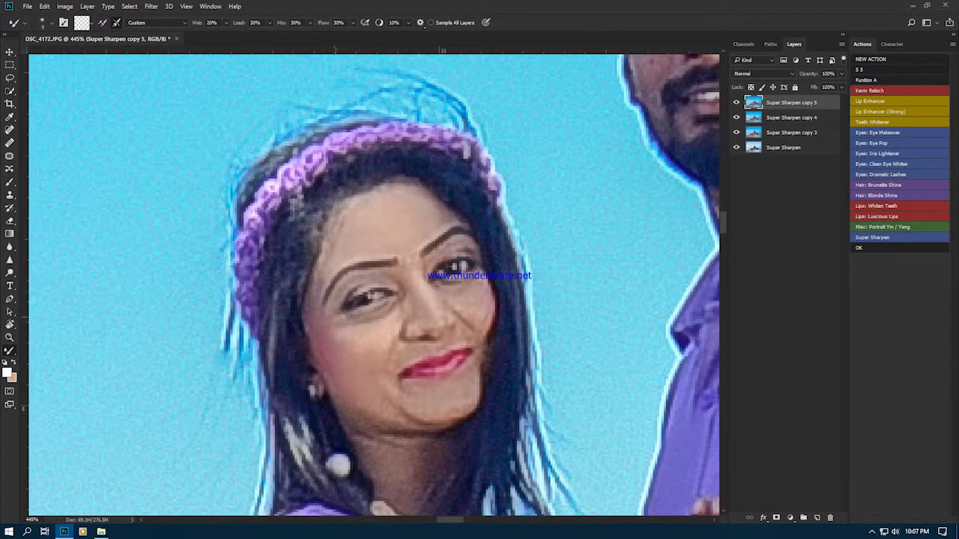
pyautogui.moveTo(389, 457)
pyautogui.mouseDown()
pyautogui.moveTo(434, 359)
pyautogui.moveTo(628, 142)
pyautogui.mouseUp()
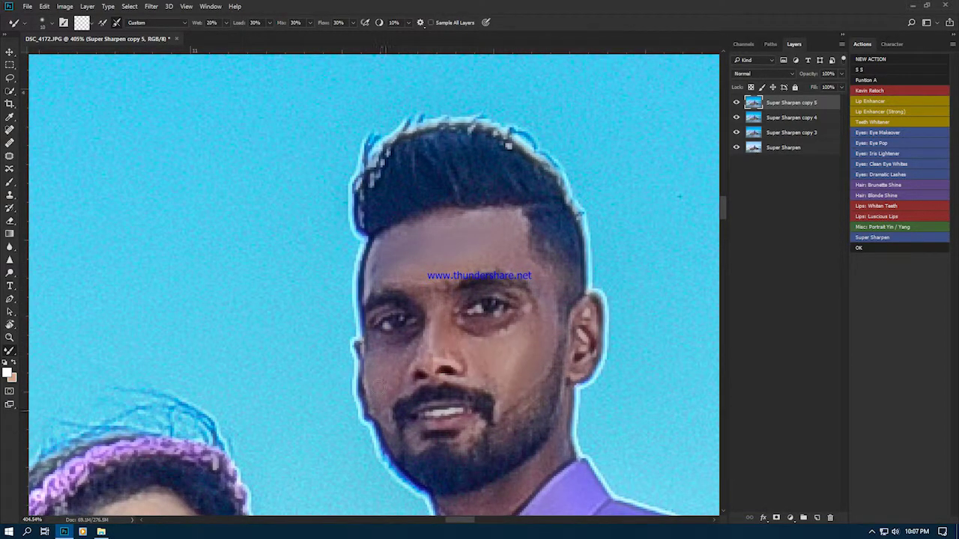
pyautogui.scroll(-2, 548, 418)
pyautogui.scroll(-5, 471, 266)
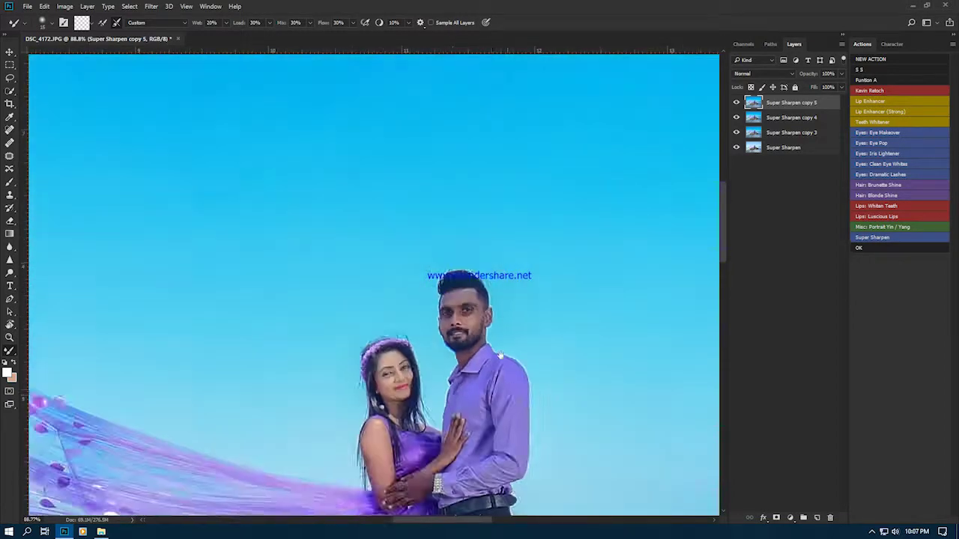
pyautogui.click(779, 117)
# - Stamp the edits into a new layer and paint a Quick Mask over the couple
pyautogui.press('Delete')
pyautogui.hotkey('ctrl', 'j')
pyautogui.press('q')
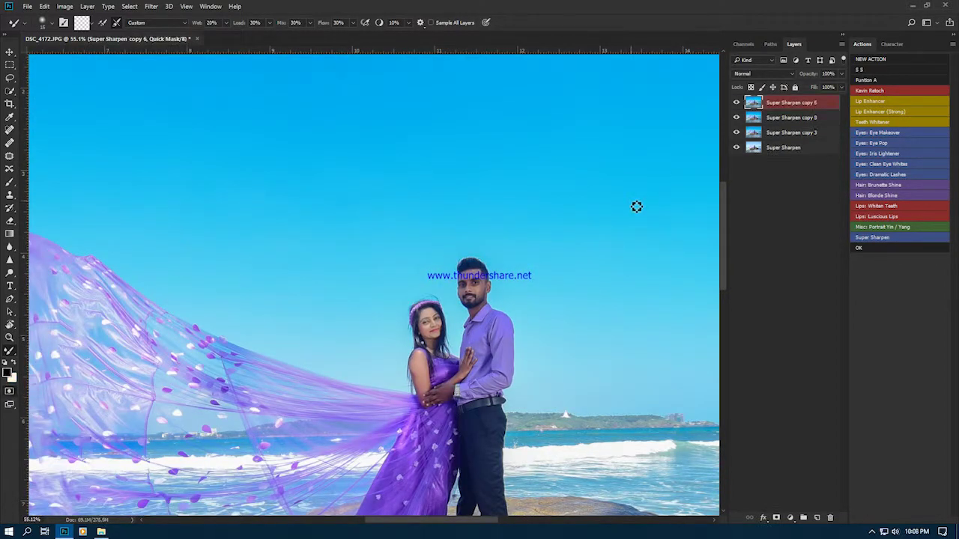
pyautogui.scroll(2, 678, 176)
pyautogui.press('b')
pyautogui.moveTo(420, 288)
pyautogui.mouseDown()
pyautogui.moveTo(424, 336)
pyautogui.moveTo(367, 382)
pyautogui.mouseUp()
pyautogui.scroll(-2, 424, 335)
# - Brighten the masked couple with a Curves lift and a Shadows/Highlights adjustment
pyautogui.press('q')
pyautogui.hotkey('ctrl', 'm')
pyautogui.moveTo(718, 240); pyautogui.dragTo(717, 231)
pyautogui.press('Return')
pyautogui.hotkey('alt', 'i')
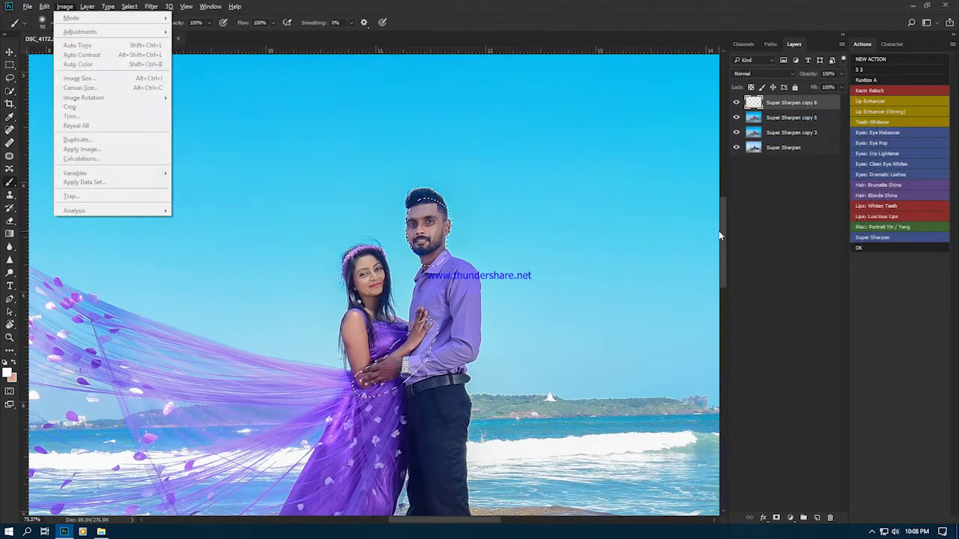
pyautogui.press('a')
pyautogui.press('w')
pyautogui.press('Return')
pyautogui.hotkey('ctrl', '-')
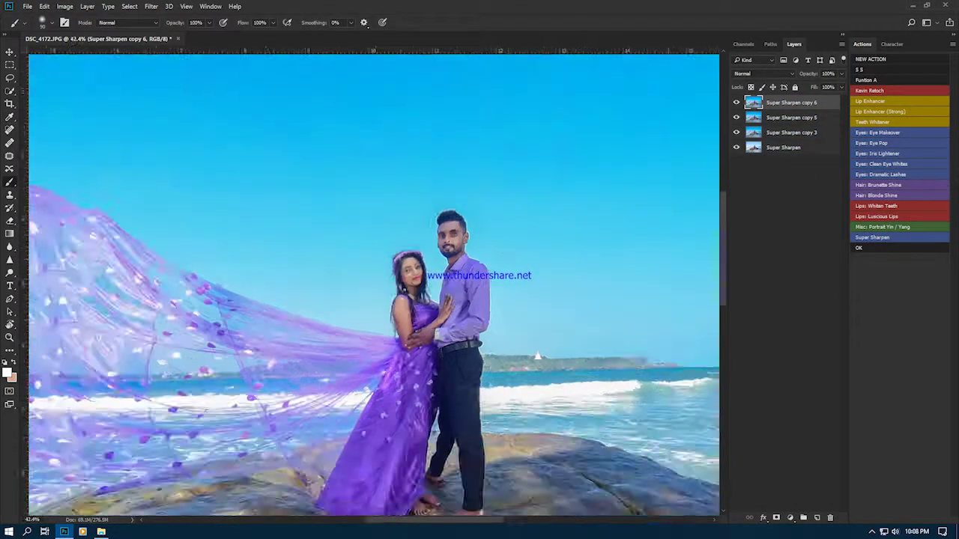
pyautogui.hotkey('ctrl', '-')
# - Deselect and dodge the couple's midtones at 20% exposure
pyautogui.press('b')
pyautogui.hotkey('ctrl', 'd')
pyautogui.press('o')
pyautogui.scroll(1, 464, 296)
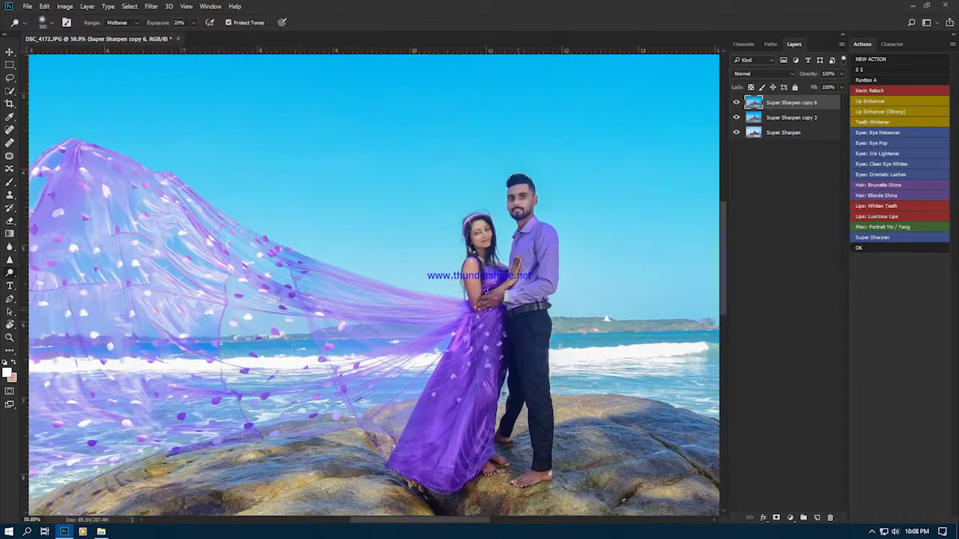
pyautogui.scroll(1, 464, 296)
pyautogui.scroll(1, 536, 262)
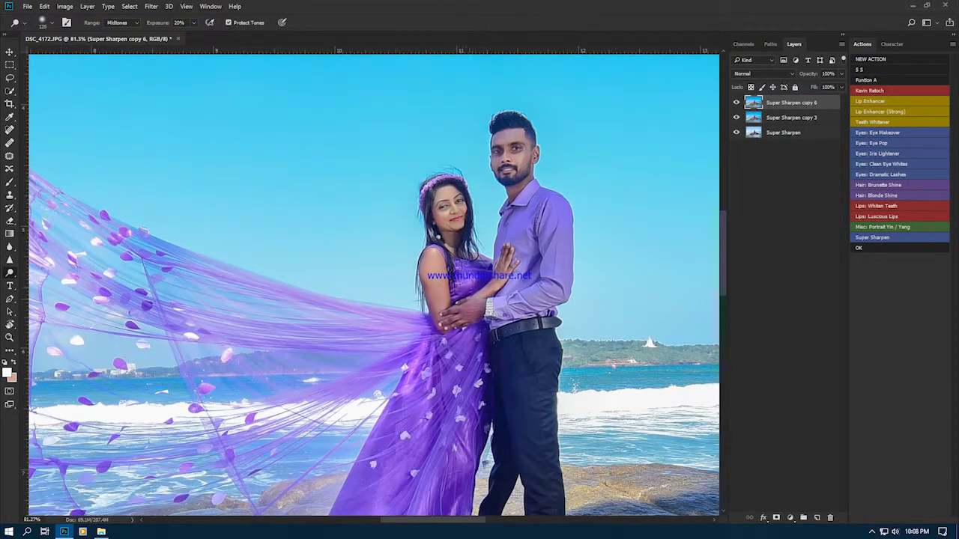
pyautogui.scroll(-3, 374, 284)
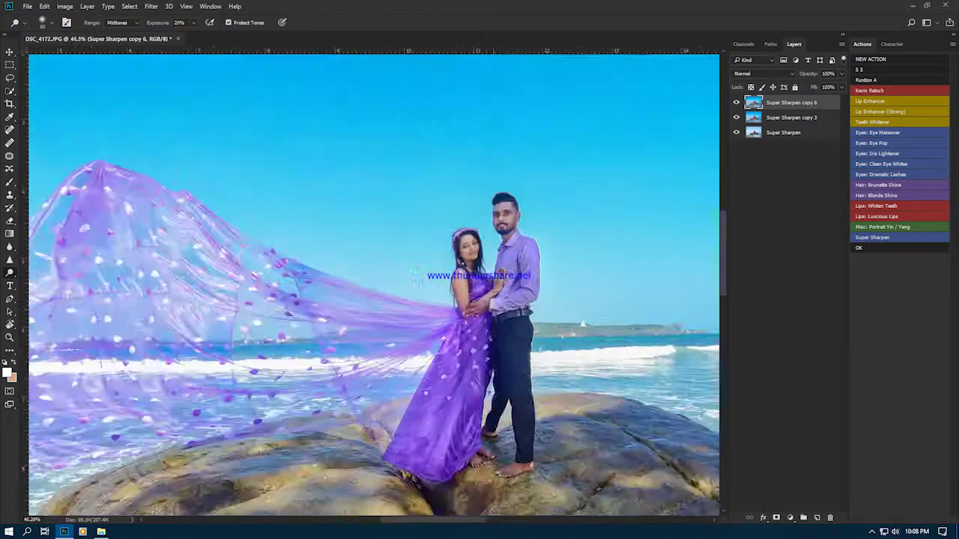
pyautogui.scroll(-2, 374, 284)
# - Stamp the edits into a new Super Sharpen copy 8 layer
pyautogui.hotkey('ctrl', 'j')
pyautogui.scroll(1, 627, 197)
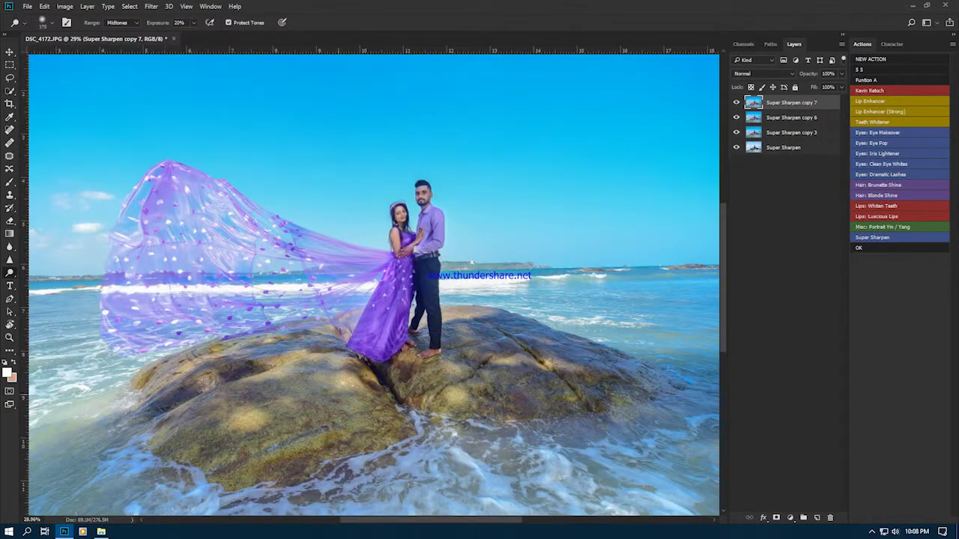
pyautogui.scroll(-1, 459, 269)
pyautogui.scroll(-1, 375, 285)
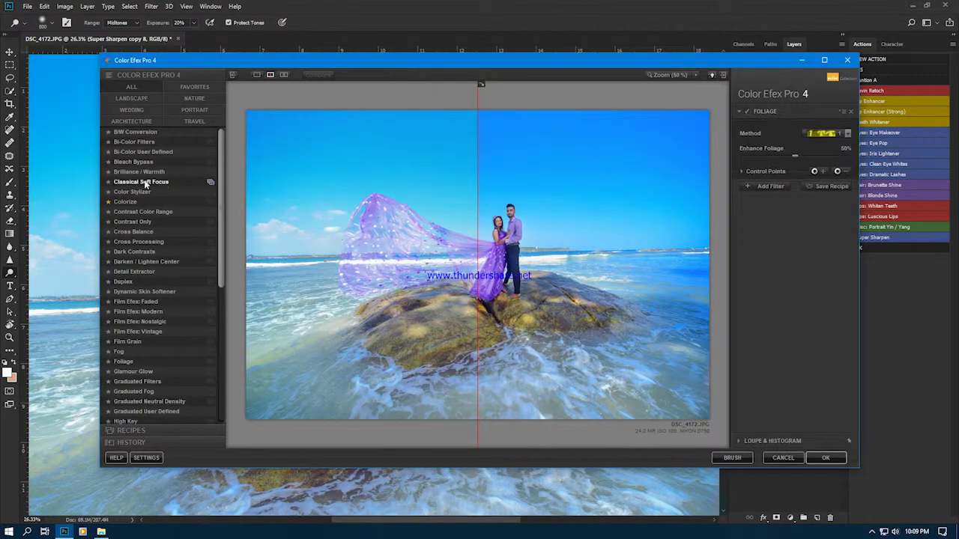
# - Open the Recipes list and preview the Album, AlbumA and New Re recipes
pyautogui.click(131, 431)
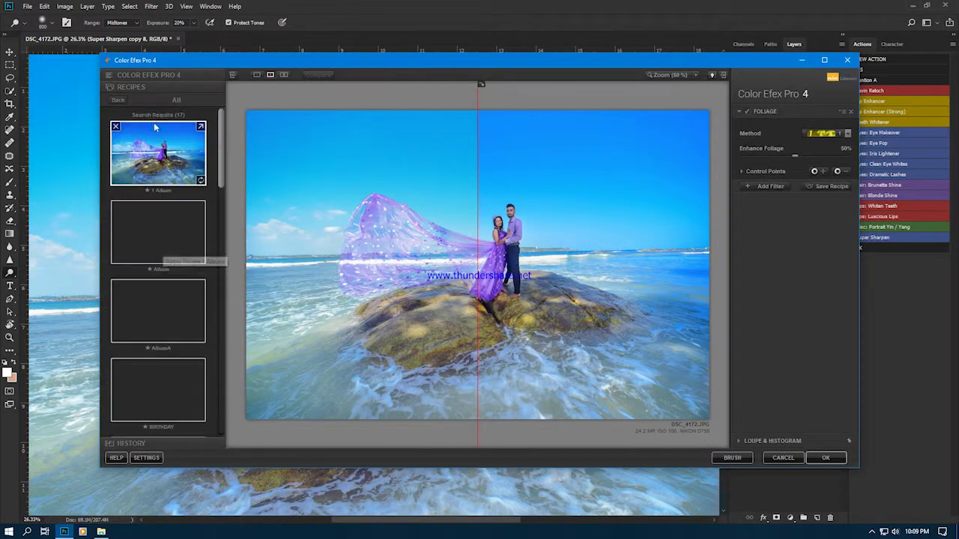
pyautogui.click(159, 154)
pyautogui.click(179, 247)
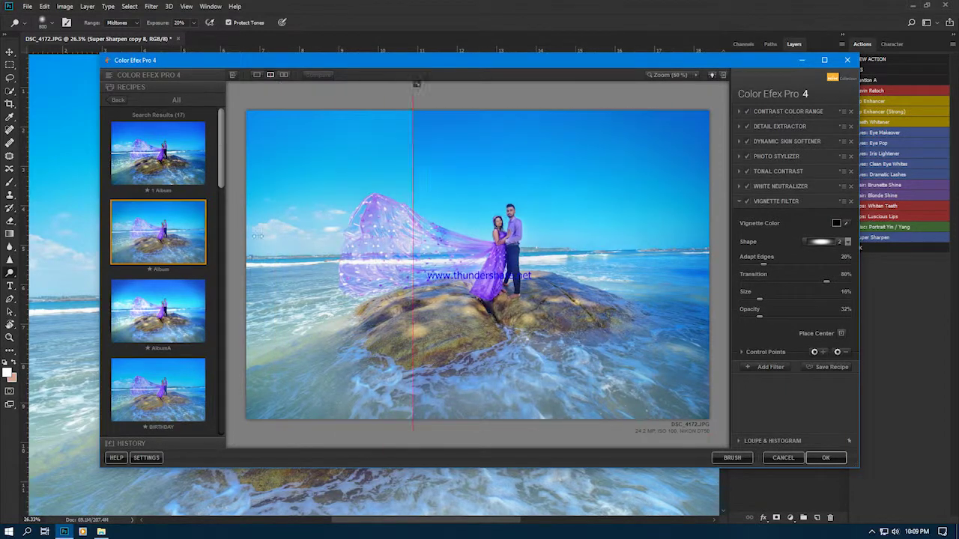
pyautogui.click(152, 327)
pyautogui.click(163, 236)
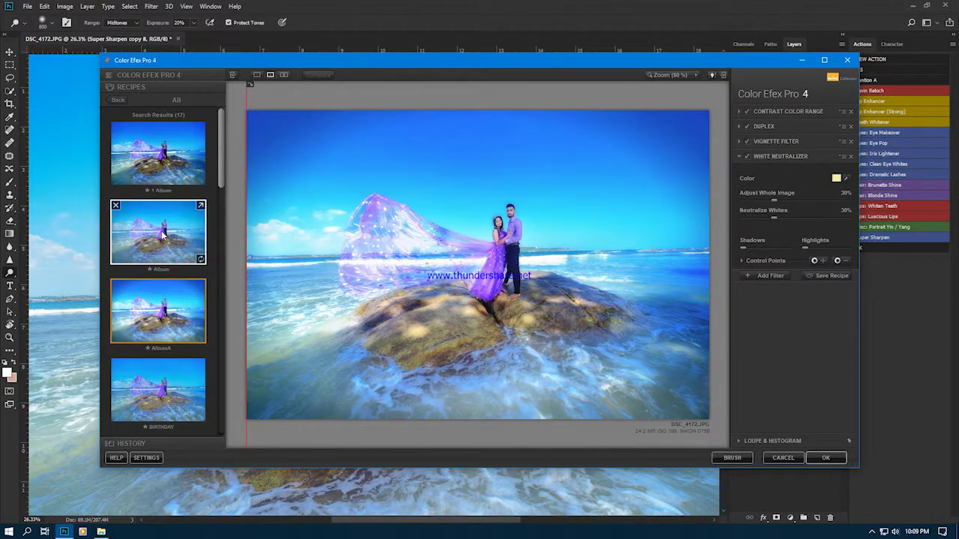
pyautogui.moveTo(221, 171); pyautogui.dragTo(224, 256)
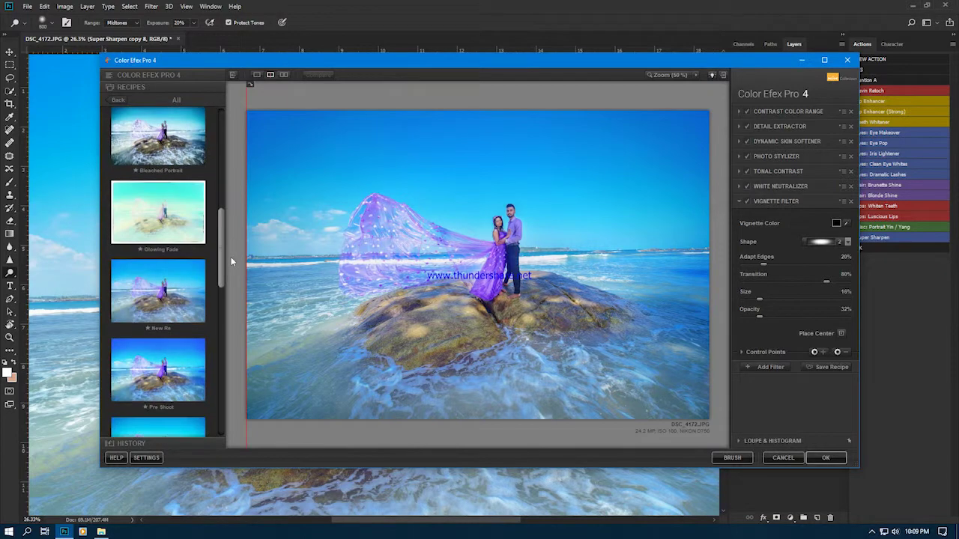
pyautogui.click(158, 293)
# - Choose the Pre Shoot recipe, check the full preview and apply it
pyautogui.click(155, 348)
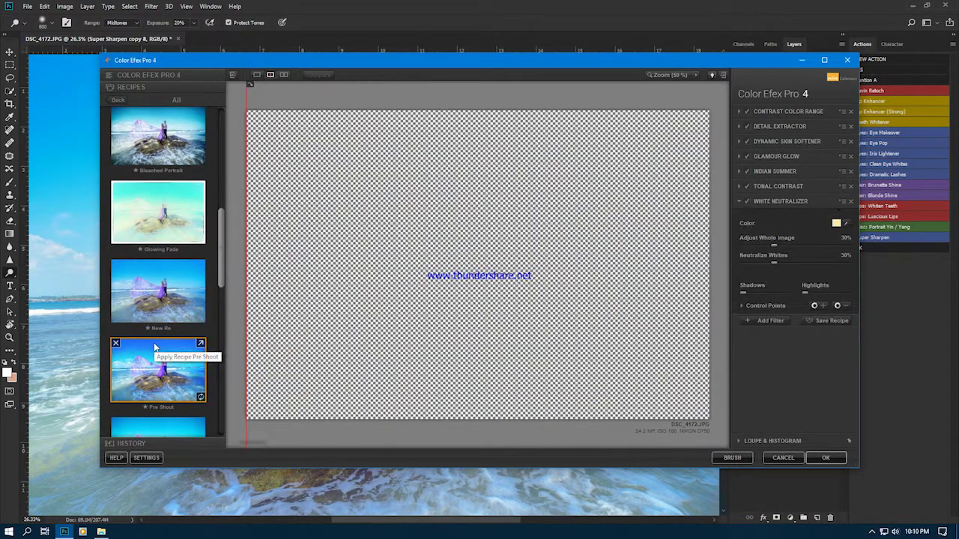
pyautogui.scroll(-1, 183, 355)
pyautogui.scroll(-5, 184, 357)
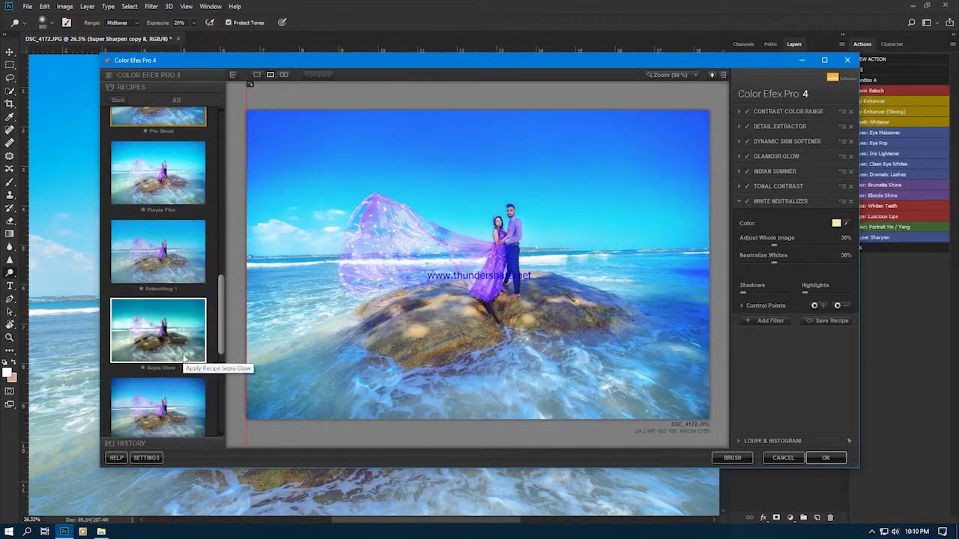
pyautogui.moveTo(248, 287)
pyautogui.mouseDown()
pyautogui.moveTo(357, 287)
pyautogui.moveTo(248, 287)
pyautogui.mouseUp()
pyautogui.click(591, 240)
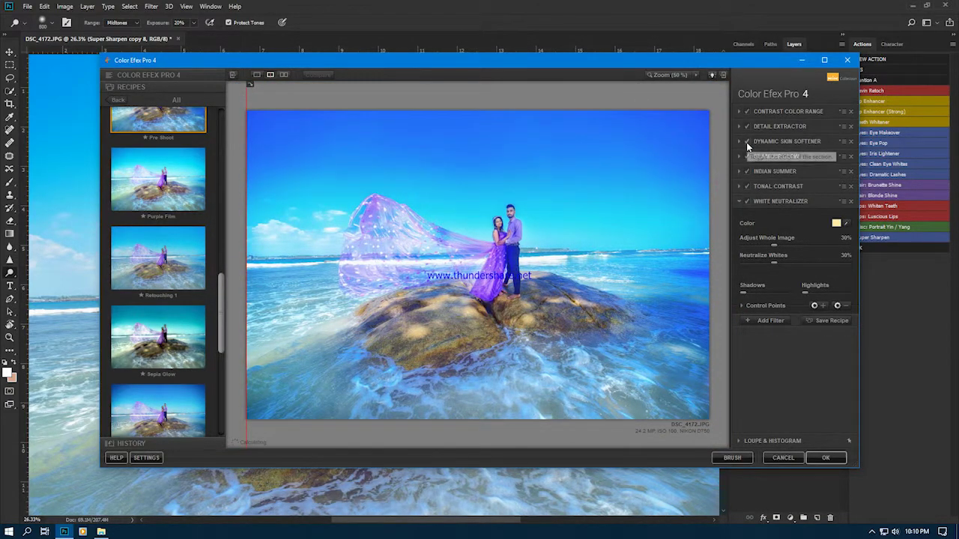
pyautogui.click(821, 459)
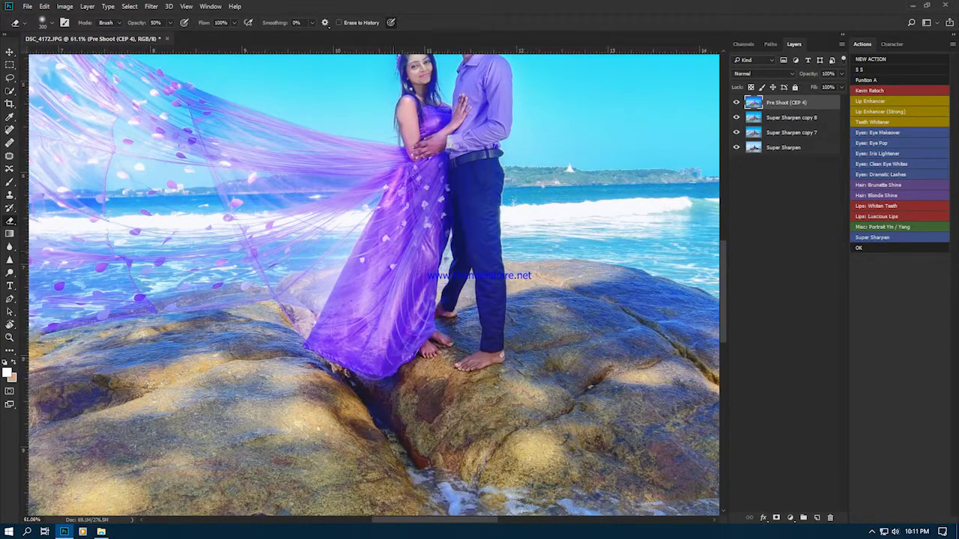
# - Zoom in and out to inspect the Pre Shoot (CEP 4) grade on the photo
pyautogui.scroll(5, 462, 225)
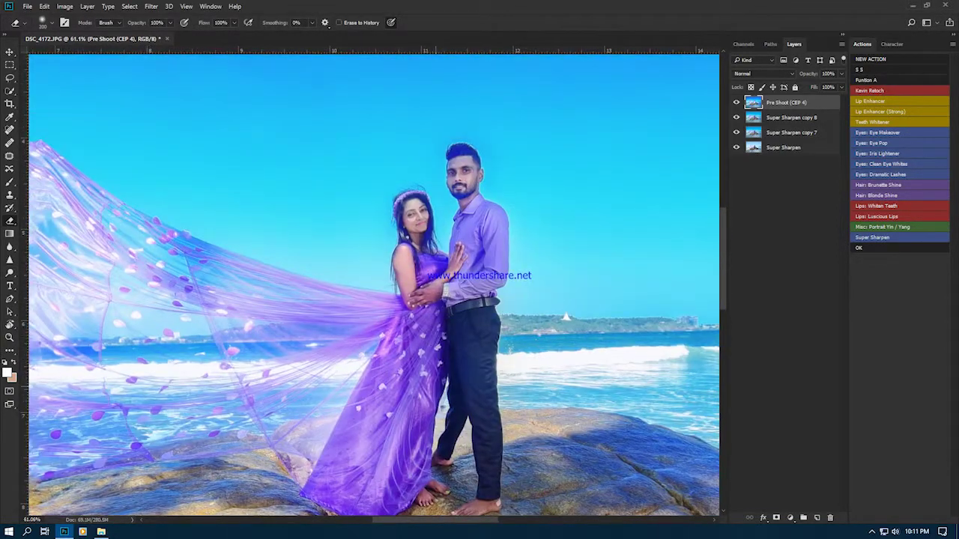
pyautogui.scroll(3, 448, 272)
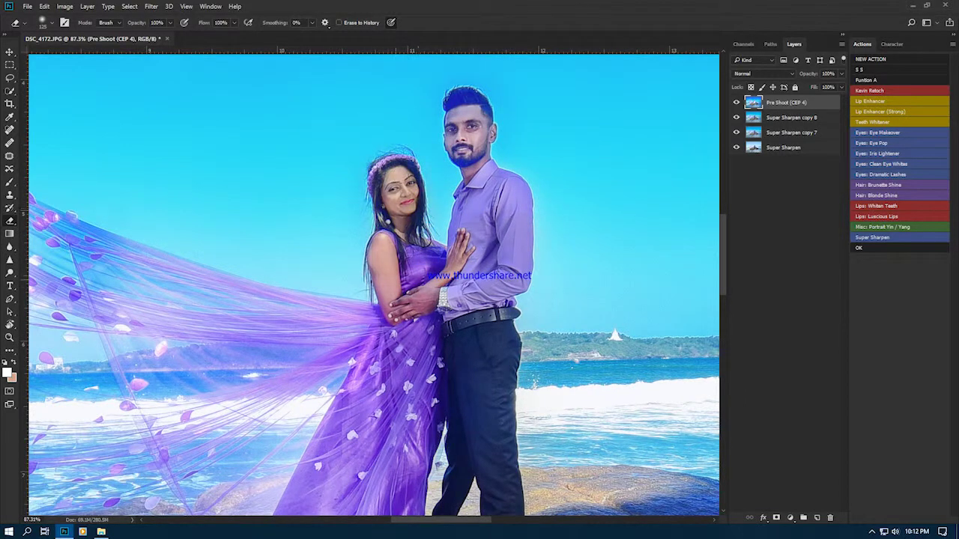
pyautogui.scroll(-5, 438, 308)
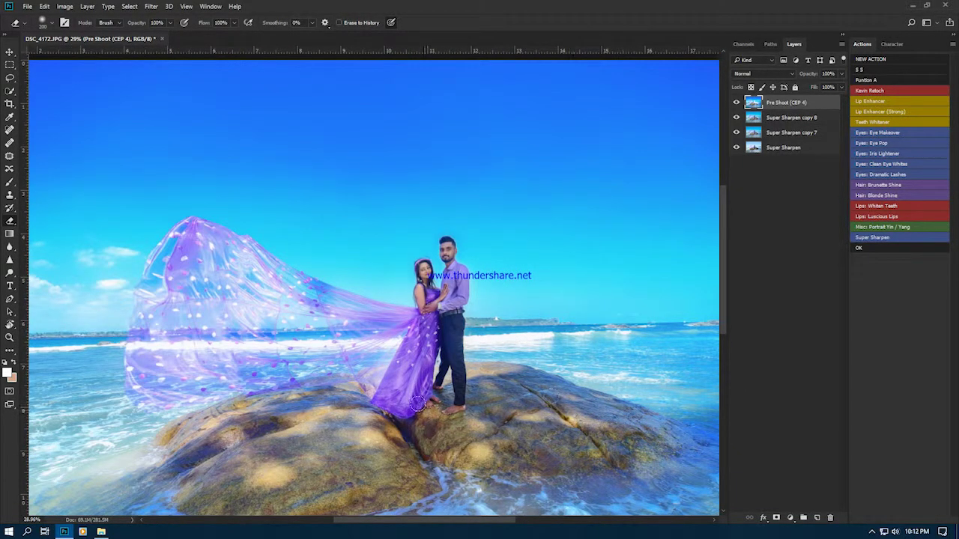
pyautogui.scroll(-1, 362, 352)
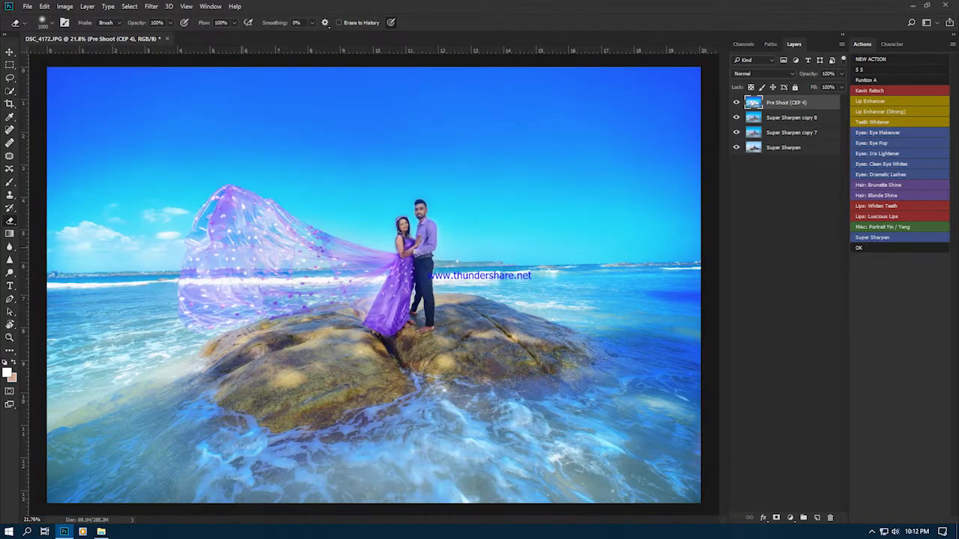
# - Merge the top three layers into one and duplicate the result
pyautogui.press('l')
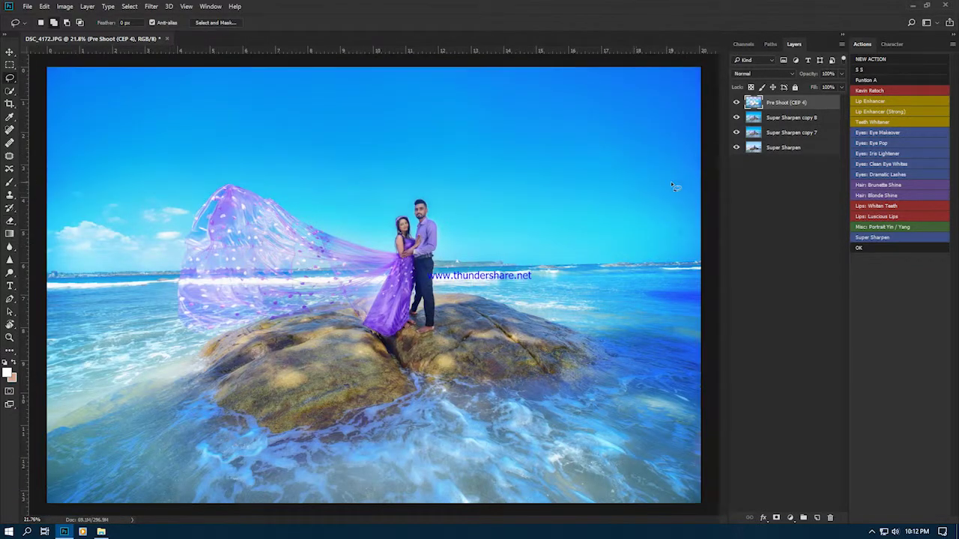
pyautogui.press('e')
pyautogui.keyDown('shift'); pyautogui.click(790, 133); pyautogui.keyUp('shift')
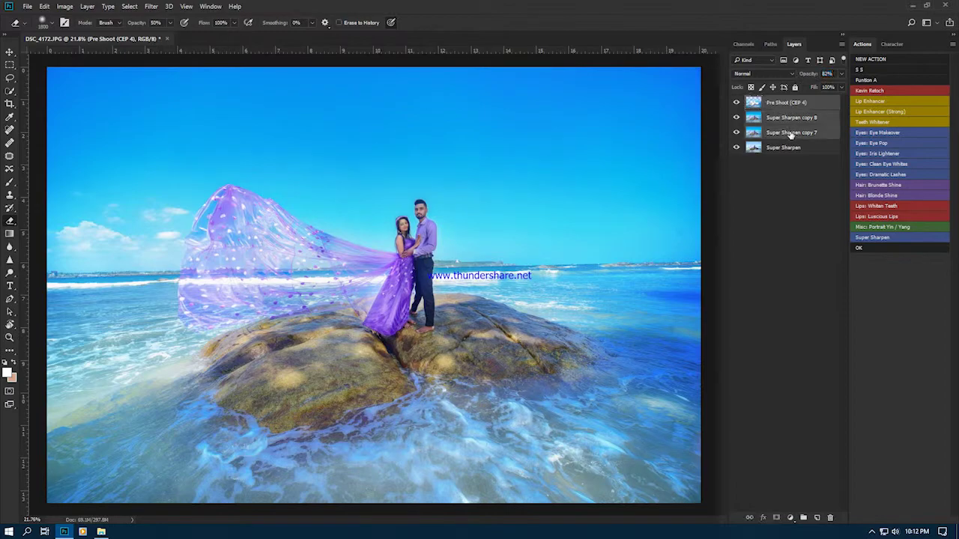
pyautogui.hotkey('ctrl', 'e')
pyautogui.hotkey('ctrl', 'j')
pyautogui.press('v')
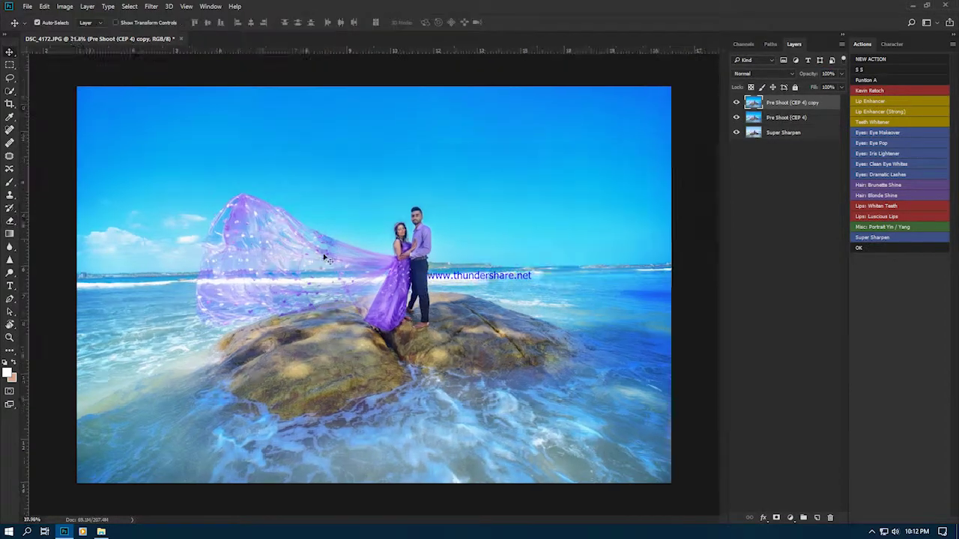
pyautogui.scroll(2, 470, 332)
pyautogui.scroll(-2, 464, 289)
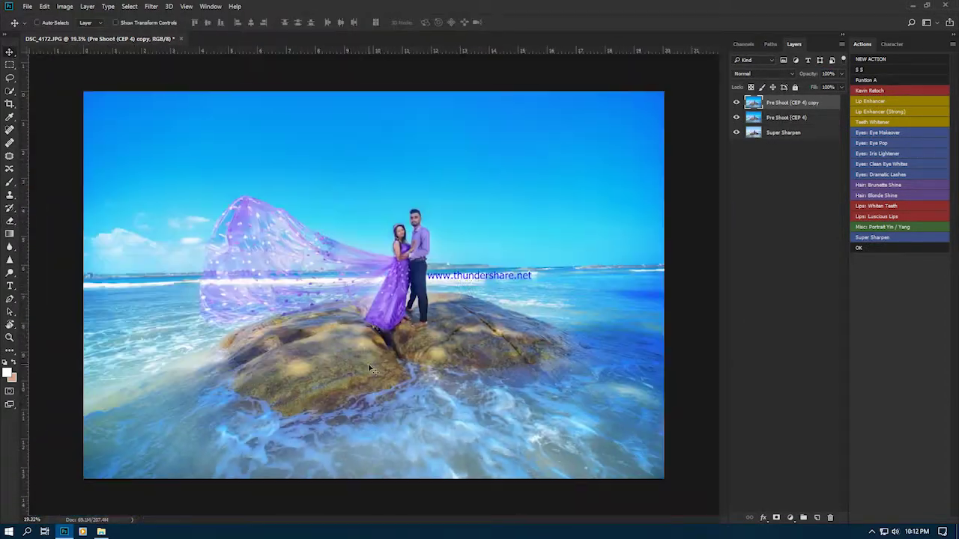
# - Review the Camera Raw Detail sharpening settings on the copy without changes
pyautogui.hotkey('ctrl', 'shift', 'a')
pyautogui.click(834, 114)
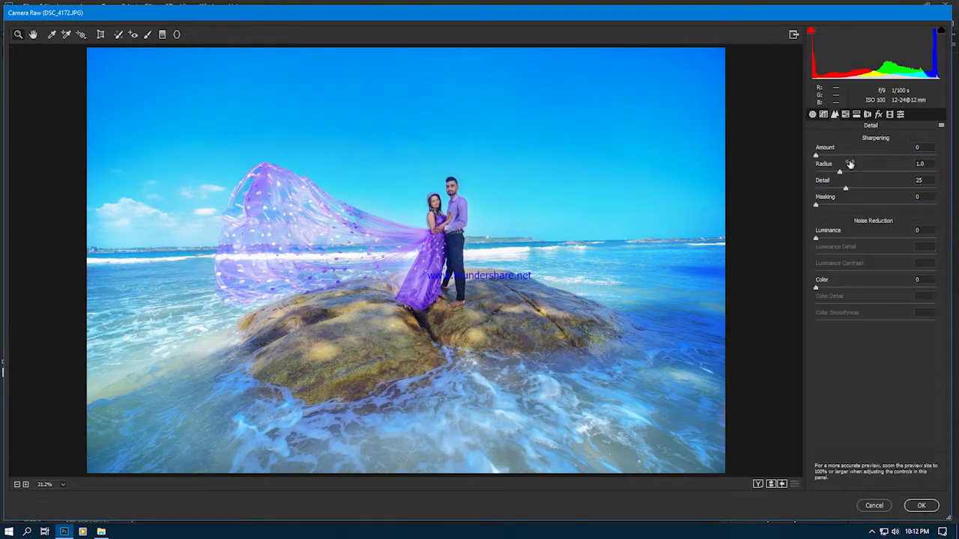
pyautogui.press('Return')
# - Clone-stamp away the white patch on the man's ankle and duplicate the retouched layer
pyautogui.press('s')
pyautogui.scroll(5, 431, 291)
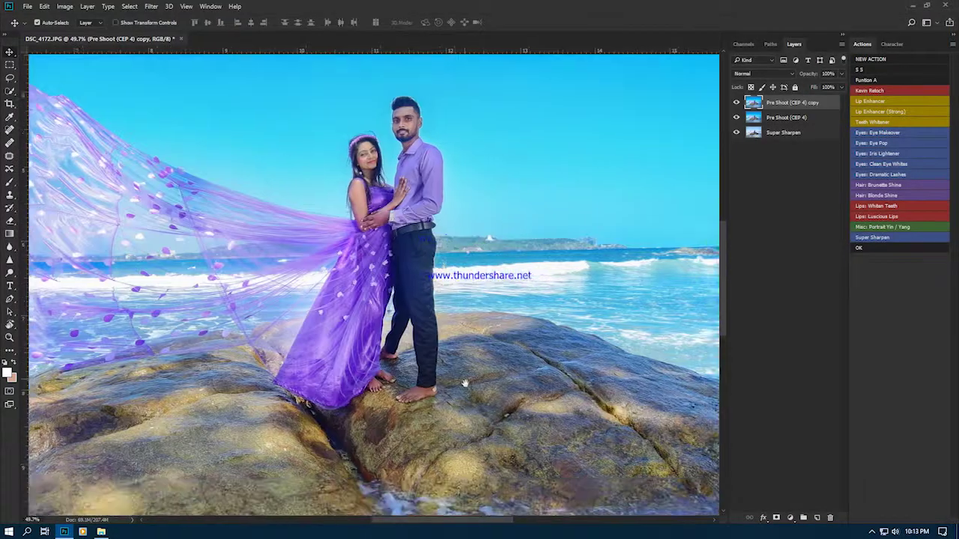
pyautogui.scroll(5, 374, 299)
pyautogui.scroll(3, 343, 313)
pyautogui.moveTo(398, 337); pyautogui.dragTo(409, 313)
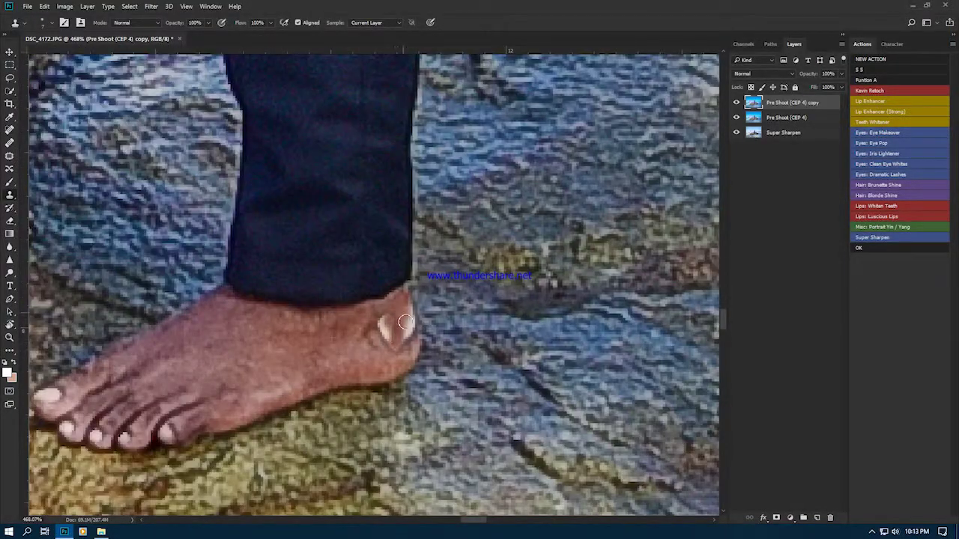
pyautogui.scroll(-14, 355, 350)
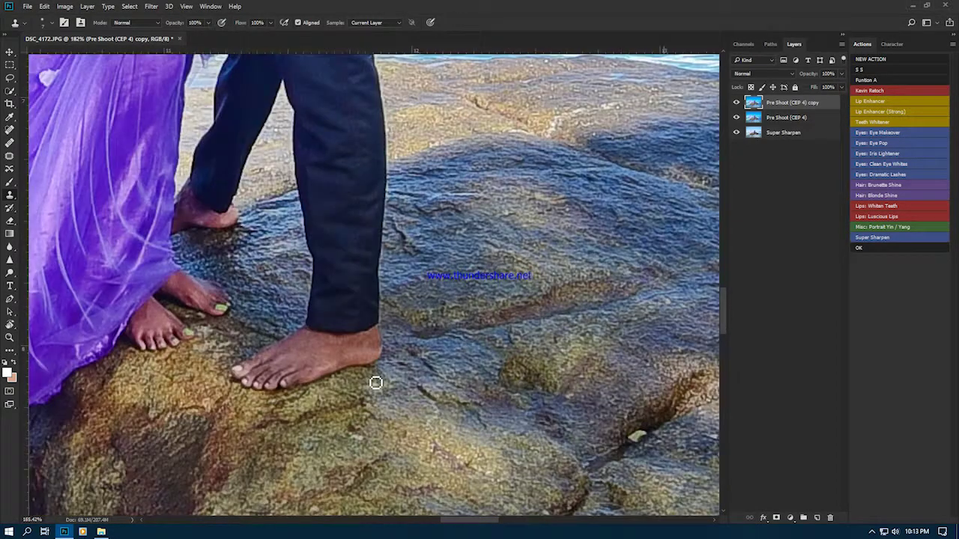
pyautogui.hotkey('ctrl', 'e')
pyautogui.hotkey('ctrl', 'j')
# - Brighten the sky and upper part of the photo using a Quick Mask selection and Curves
pyautogui.press('b')
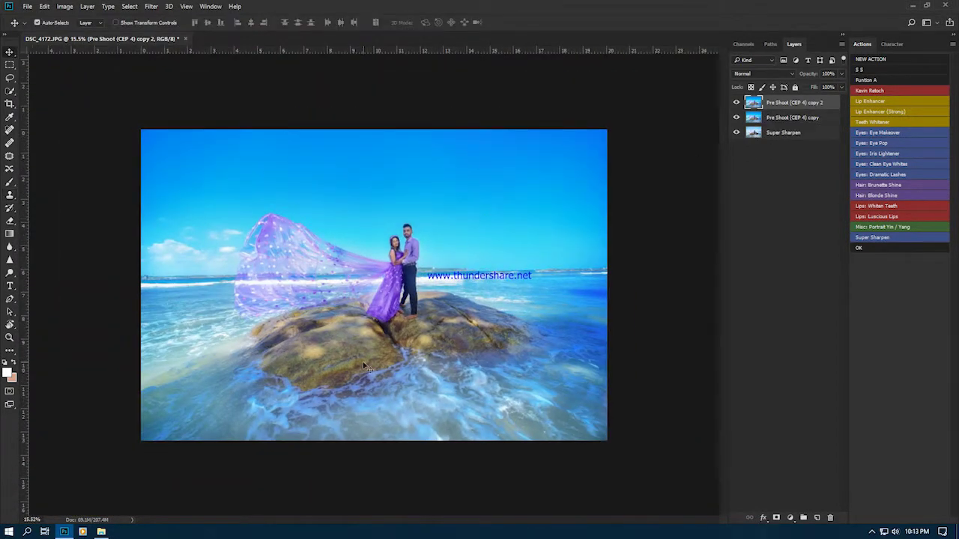
pyautogui.scroll(2, 375, 283)
pyautogui.press('q')
pyautogui.moveTo(615, 450); pyautogui.dragTo(112, 442)
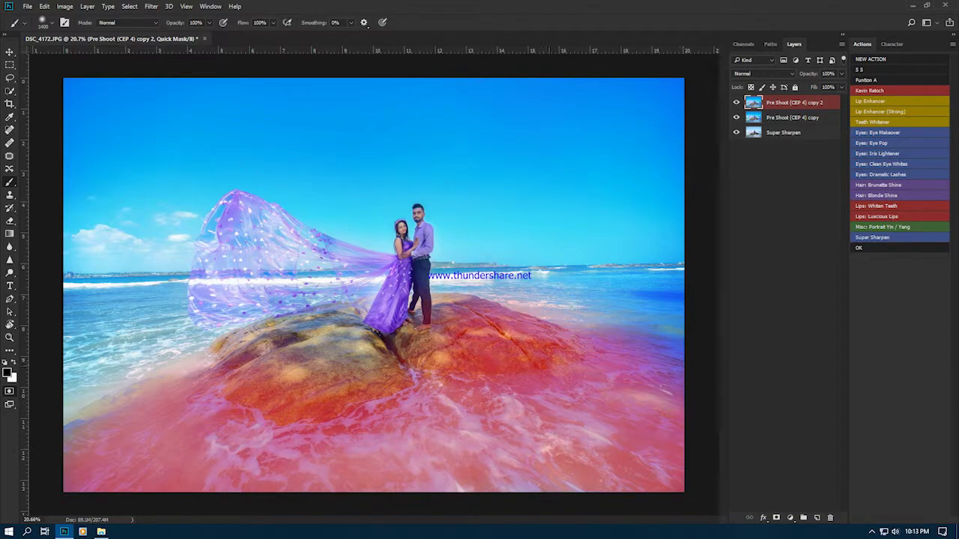
pyautogui.press('q')
pyautogui.hotkey('ctrl', 'm')
pyautogui.moveTo(721, 239); pyautogui.dragTo(722, 233)
pyautogui.press('Return')
pyautogui.hotkey('ctrl', 'd')
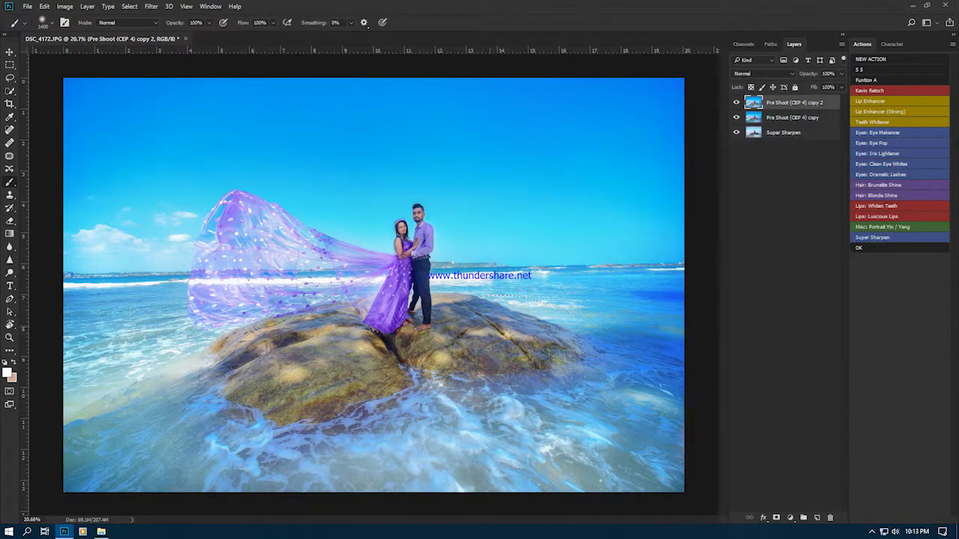
pyautogui.scroll(-2, 712, 272)
# - Brighten a soft oval around the couple with Curves, then duplicate the layer as copy 3
pyautogui.scroll(6, 712, 272)
pyautogui.press('q')
pyautogui.click(431, 285)
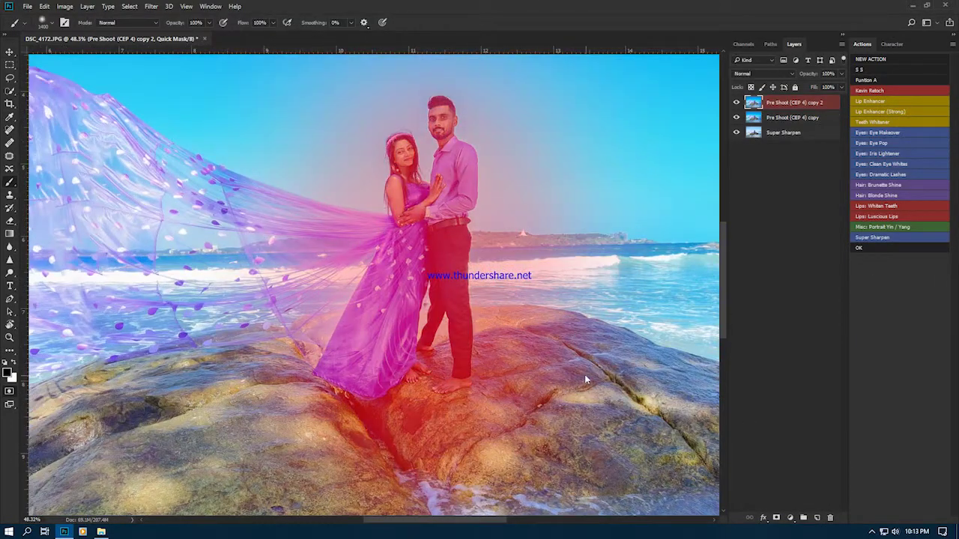
pyautogui.press('q')
pyautogui.hotkey('ctrl', 'm')
pyautogui.moveTo(726, 233); pyautogui.dragTo(726, 229)
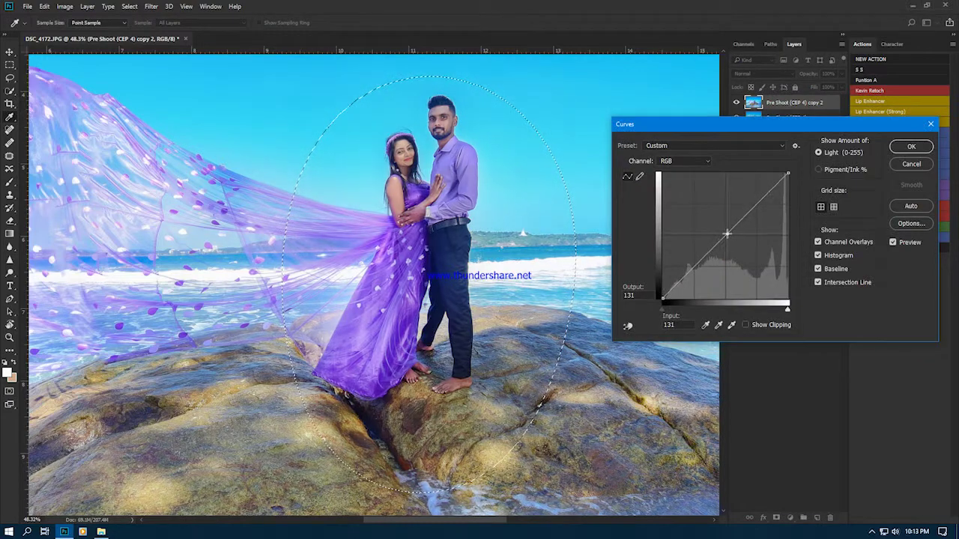
pyautogui.press('Return')
pyautogui.hotkey('ctrl', 'd')
pyautogui.scroll(-3, 373, 285)
pyautogui.press('b')
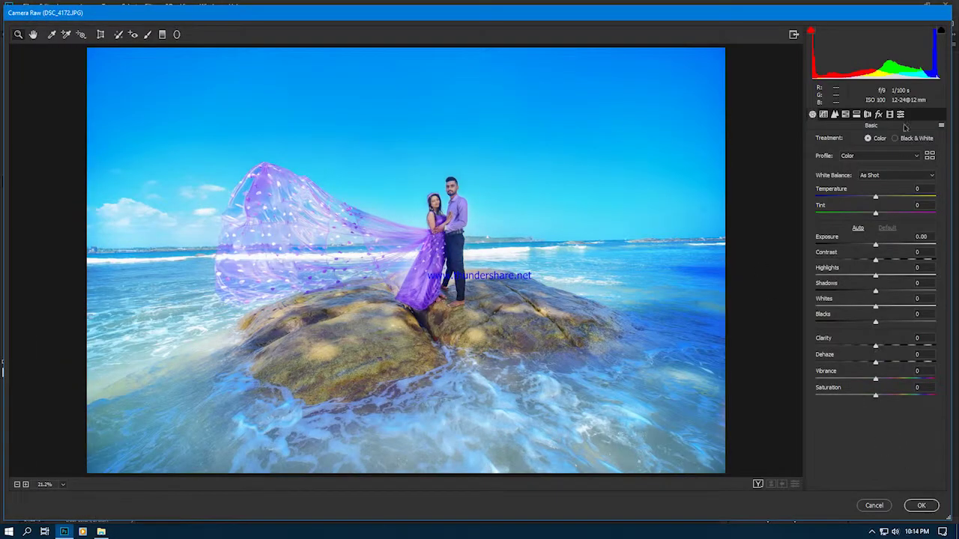
# - Add a darkening Post Crop Vignette with adjusted roundness and feather in Camera Raw
pyautogui.click(878, 114)
pyautogui.moveTo(874, 244); pyautogui.dragTo(846, 244)
pyautogui.moveTo(875, 278)
pyautogui.mouseDown()
pyautogui.moveTo(843, 277)
pyautogui.moveTo(932, 293)
pyautogui.mouseUp()
pyautogui.moveTo(843, 277)
pyautogui.mouseDown()
pyautogui.moveTo(904, 277)
pyautogui.moveTo(822, 261)
pyautogui.moveTo(859, 244)
pyautogui.mouseUp()
pyautogui.click(921, 505)
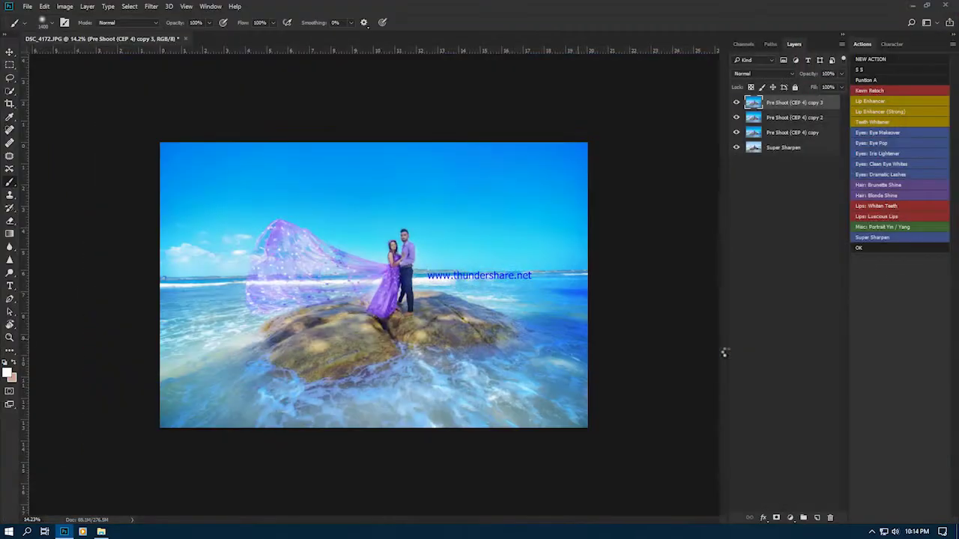
# - Lower the vignetted layer's opacity to about 79% and merge it down
pyautogui.click(736, 102)
pyautogui.click(735, 102)
pyautogui.moveTo(809, 73); pyautogui.dragTo(800, 75)
pyautogui.hotkey('ctrl', 'e')
# - Duplicate the merged layer, darken it with Levels output white 171, and hide it behind a black mask
pyautogui.hotkey('ctrl', 'j')
pyautogui.hotkey('ctrl', 'l')
pyautogui.moveTo(847, 268); pyautogui.dragTo(807, 268)
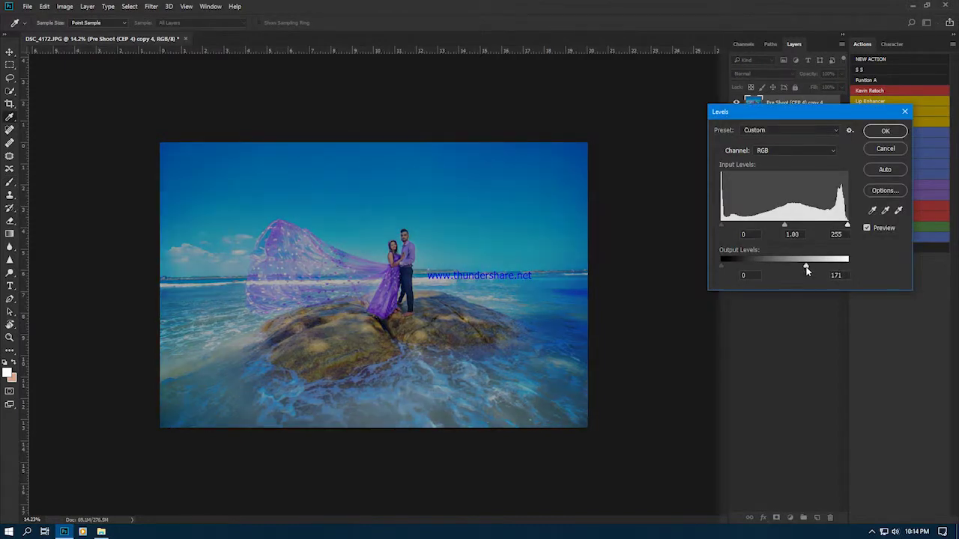
pyautogui.press('Return')
pyautogui.hotkey('ctrl', '0')
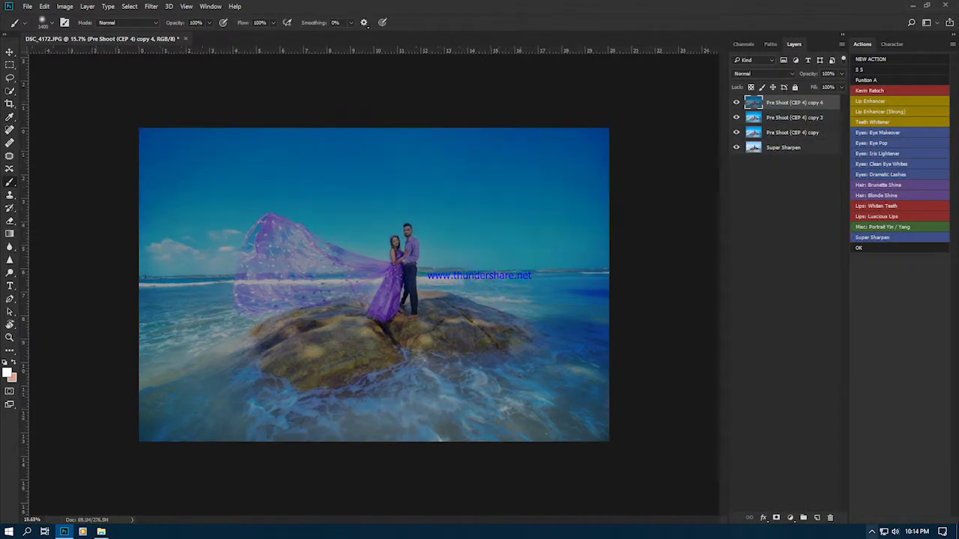
pyautogui.keyDown('alt'); pyautogui.click(776, 517); pyautogui.keyUp('alt')
pyautogui.press('g')
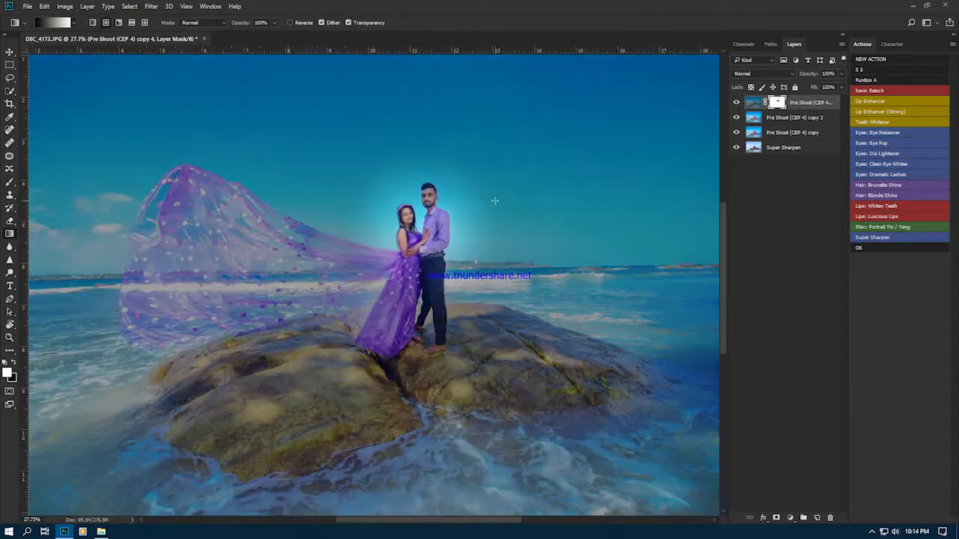